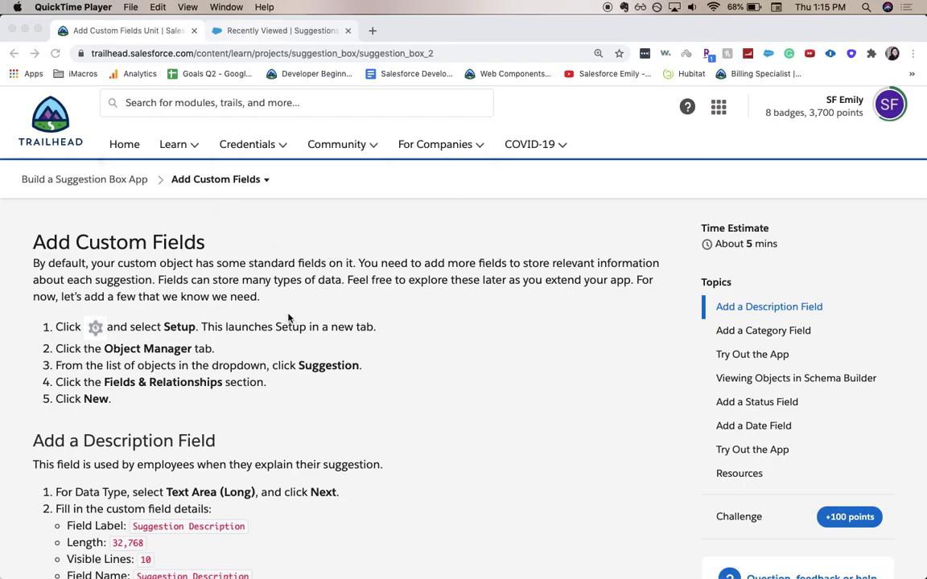
- Open the Fields & Relationships section of the Suggestion object in Salesforce Setup
{"action": "scroll", "coordinate": [523, 298], "scroll_direction": "down", "scroll_amount": 1}
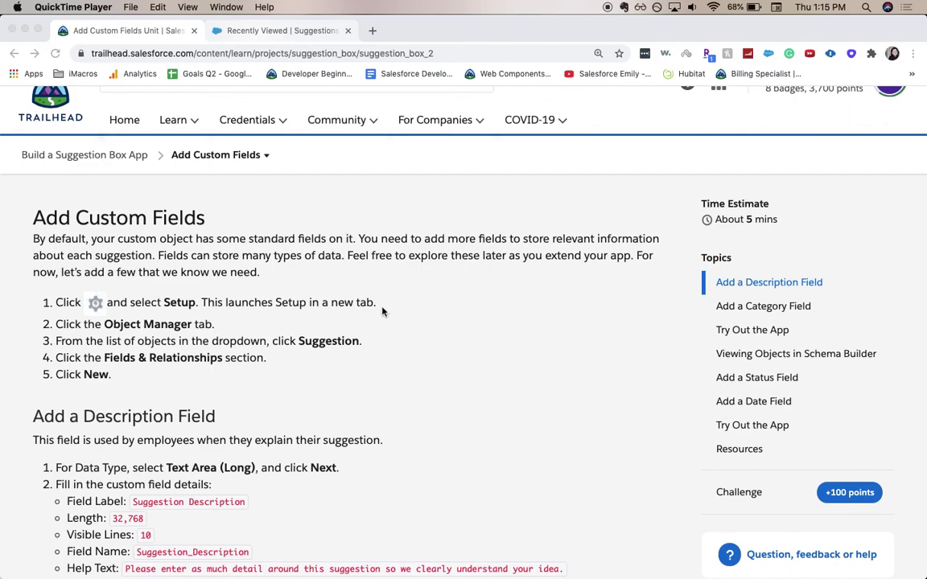
{"action": "left_click", "coordinate": [264, 32]}
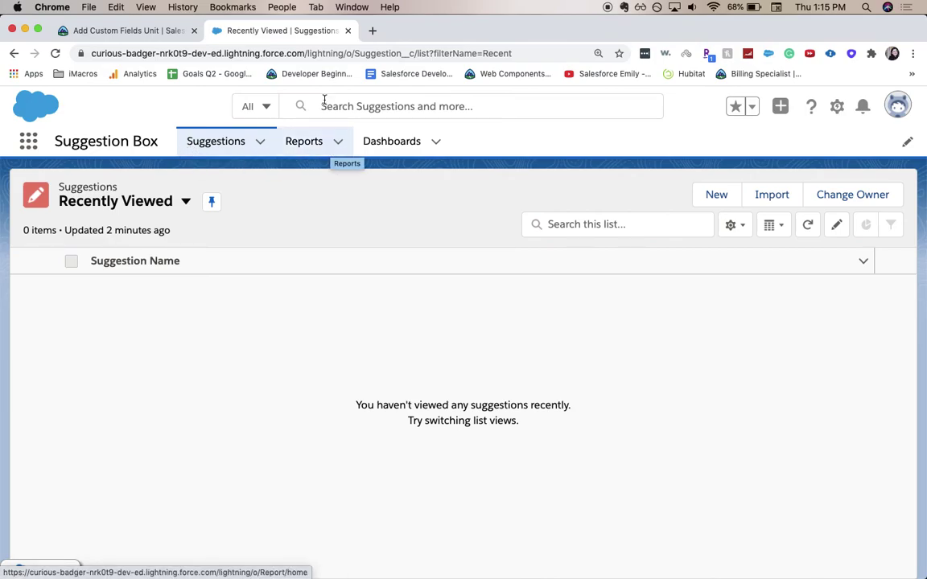
{"action": "left_click", "coordinate": [837, 108]}
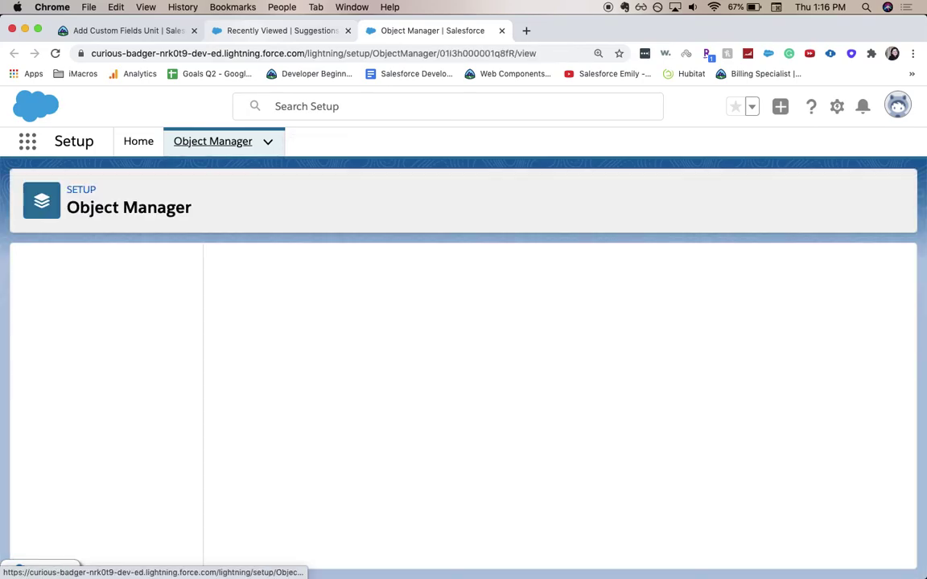
{"action": "left_click", "coordinate": [3, 2]}
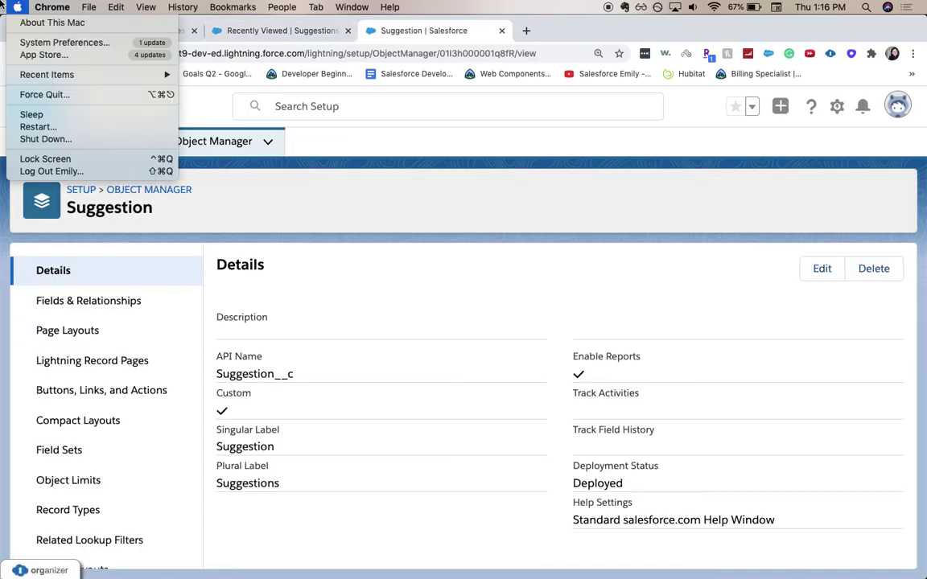
{"action": "left_click", "coordinate": [213, 263]}
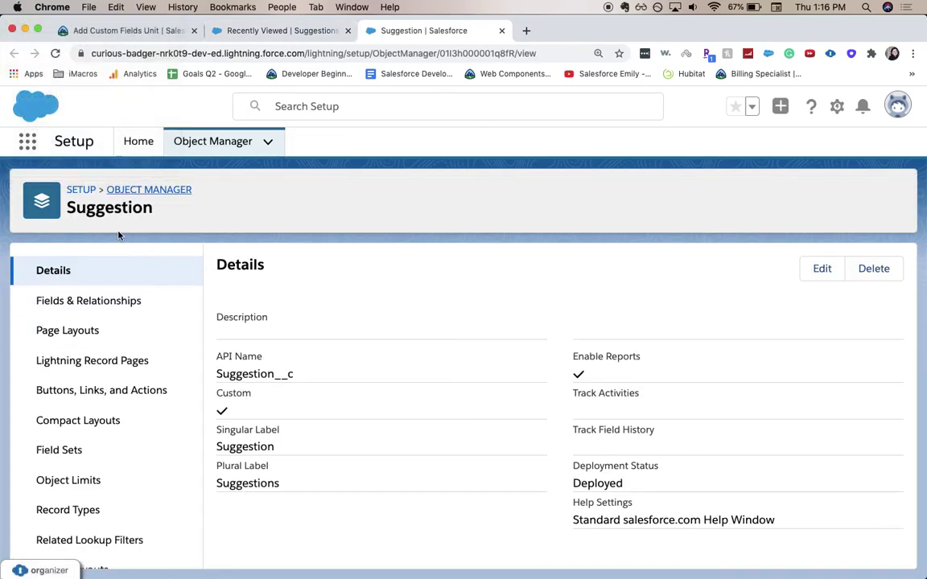
{"action": "left_click", "coordinate": [106, 316]}
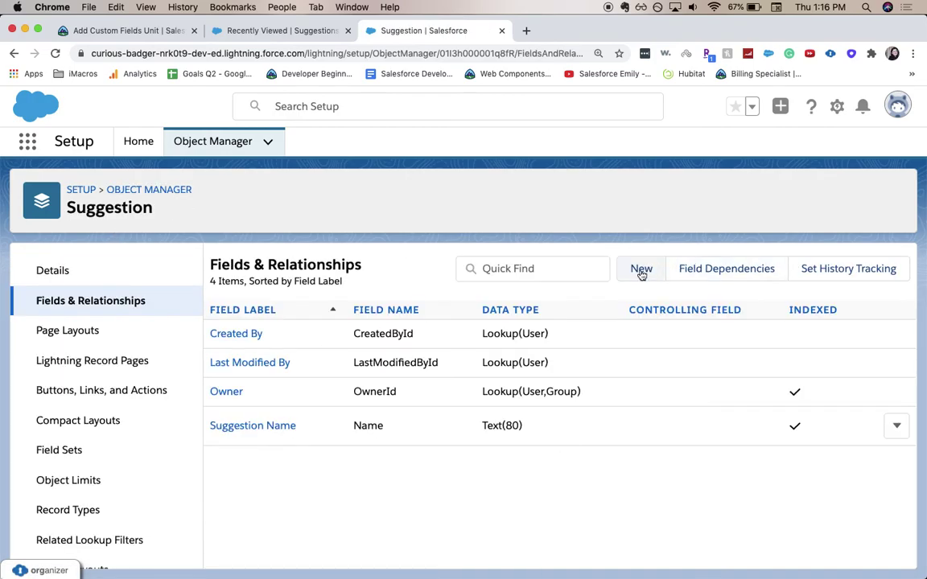
- Start a new custom field on the Suggestion object with the data type Text Area (Long)
{"action": "left_click", "coordinate": [641, 272]}
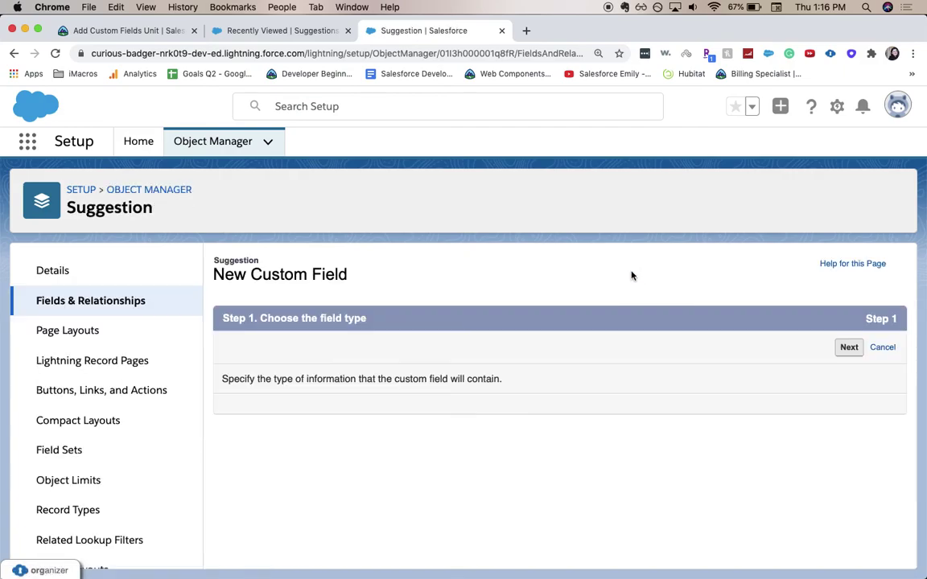
{"action": "scroll", "coordinate": [379, 434], "scroll_direction": "down", "scroll_amount": 10}
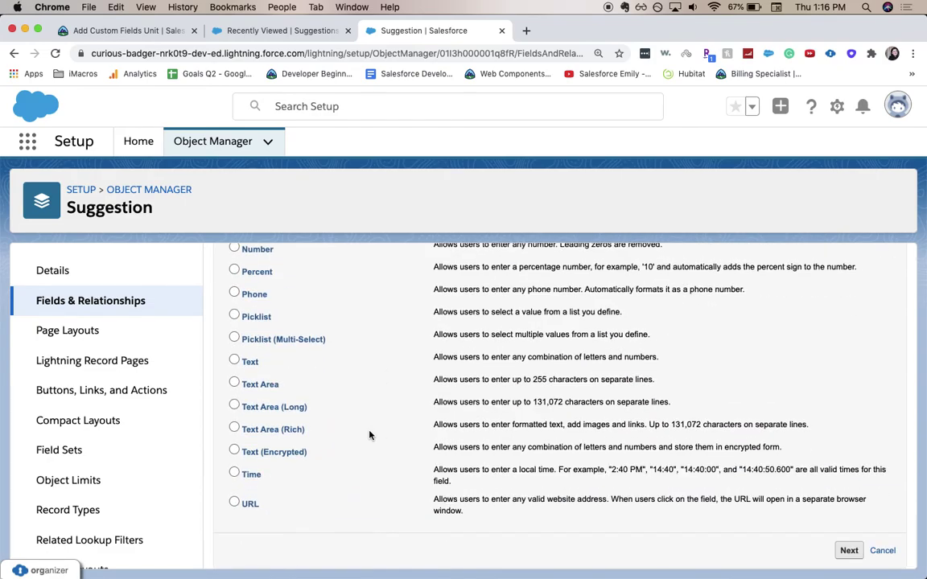
{"action": "left_click", "coordinate": [302, 410]}
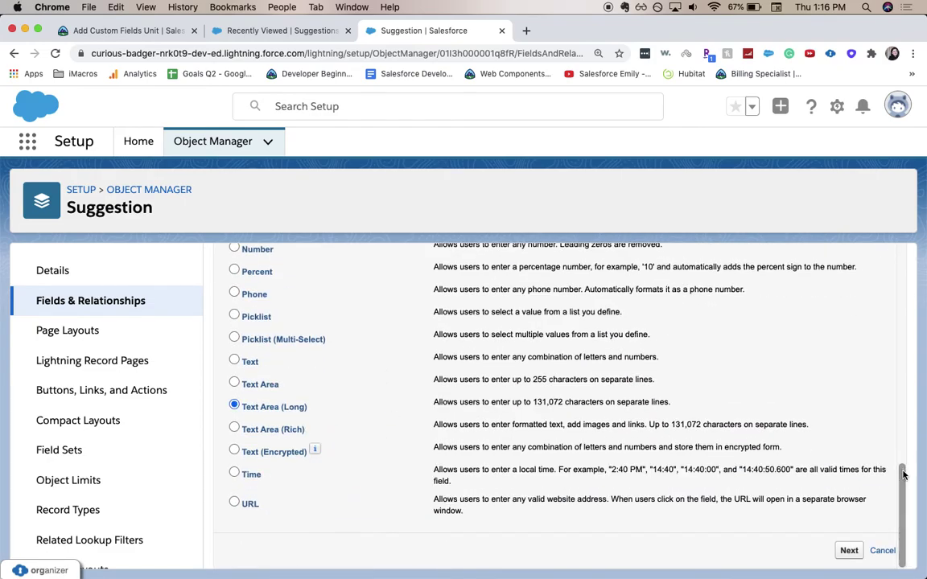
{"action": "left_click", "coordinate": [847, 551]}
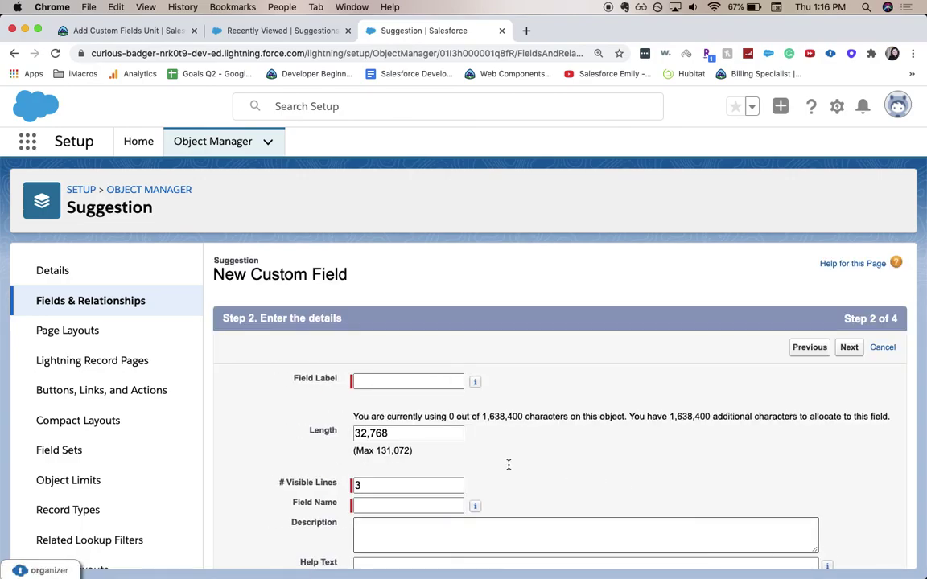
- Label the new field Suggestion Description and set its number of visible lines to 10
{"action": "left_click", "coordinate": [442, 381]}
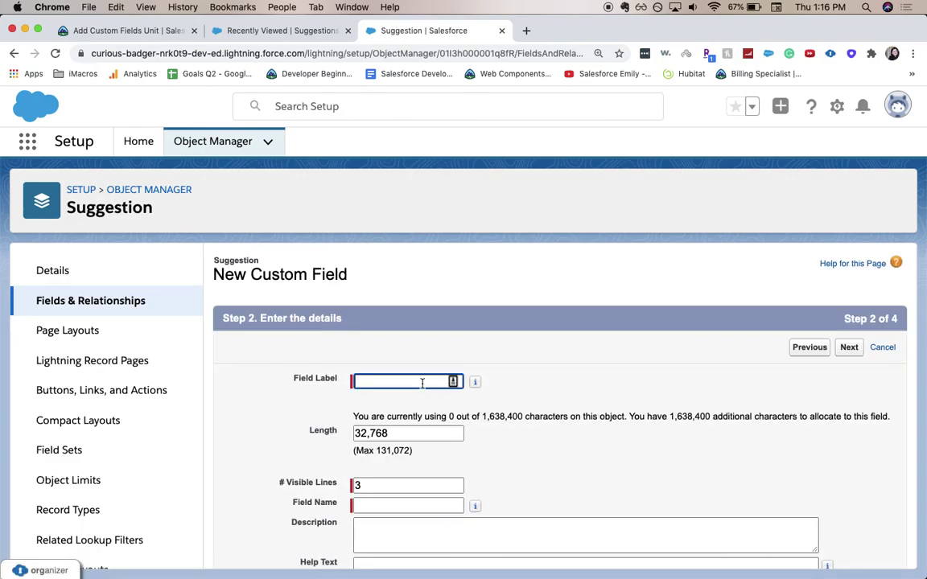
{"action": "type", "text": "Suggestion Description"}
{"action": "key", "text": "Tab"}
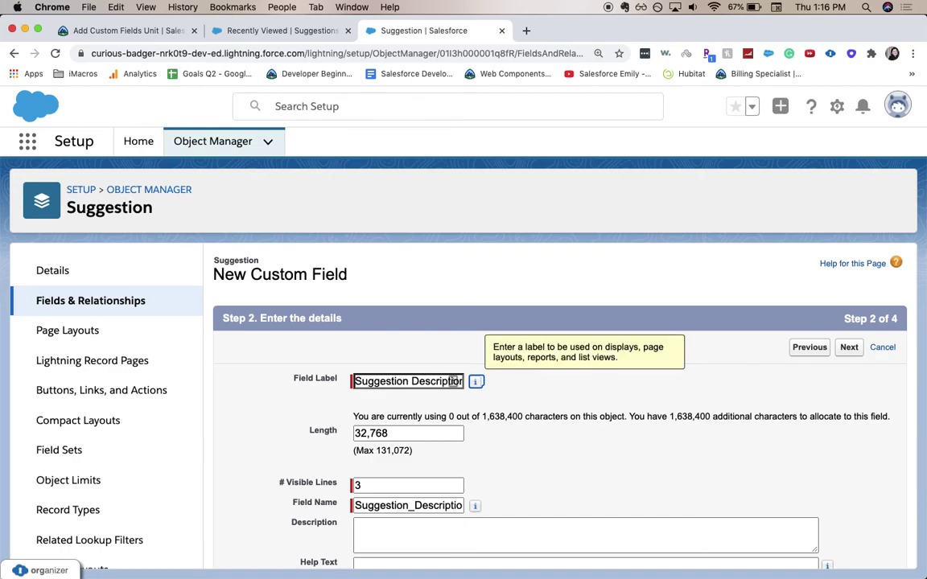
{"action": "key", "text": "Tab"}
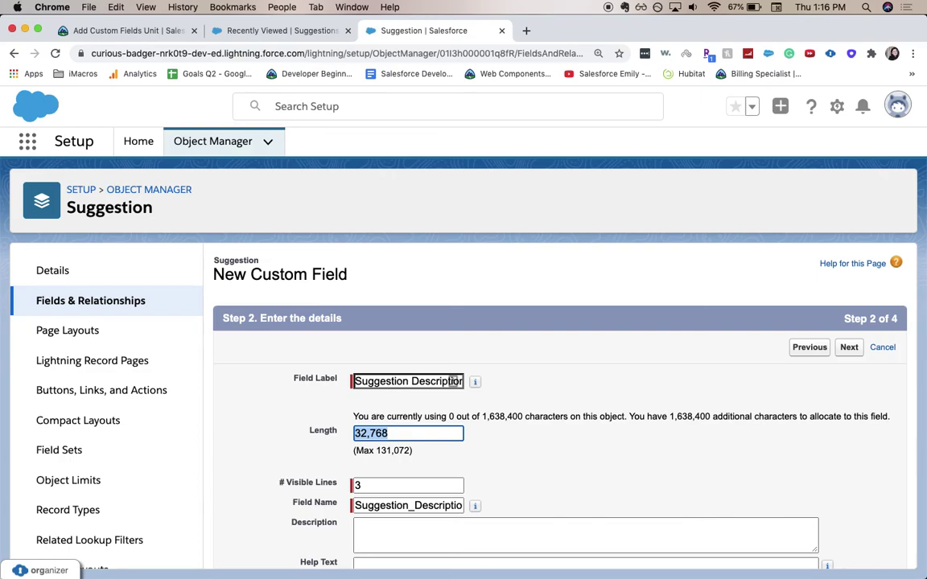
{"action": "key", "text": "Tab"}
{"action": "type", "text": "10"}
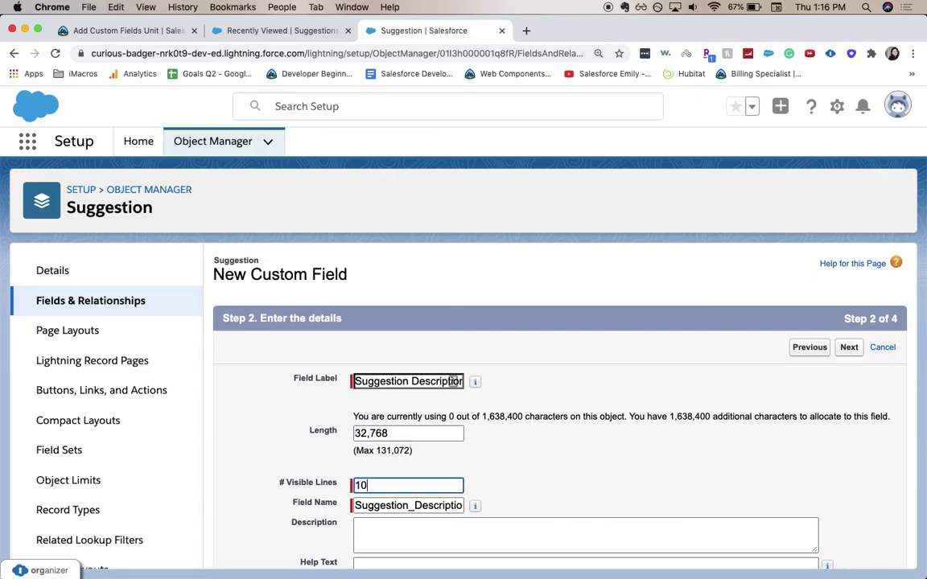
{"action": "key", "text": "Tab"}
{"action": "key", "text": "Tab"}
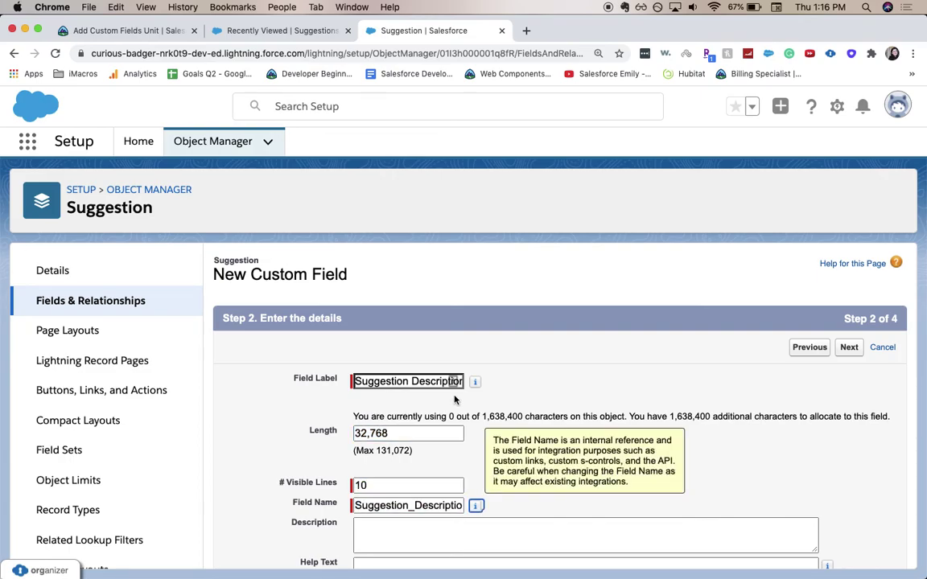
- Copy "Please enter as much detail around this suggestion so we clearly understand your idea." from the Trailhead instructions into the field's help text
{"action": "scroll", "coordinate": [451, 401], "scroll_direction": "down", "scroll_amount": 1}
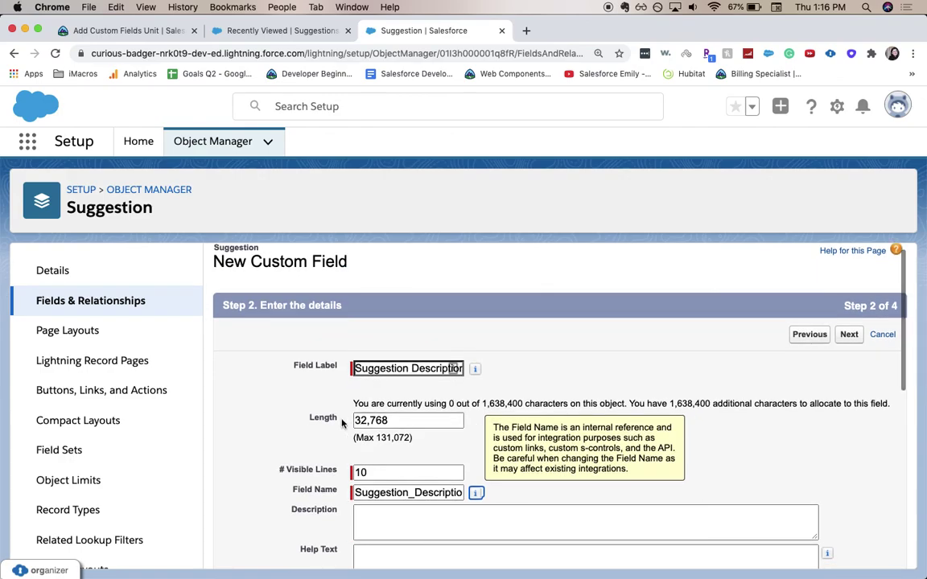
{"action": "scroll", "coordinate": [803, 371], "scroll_direction": "down", "scroll_amount": 5}
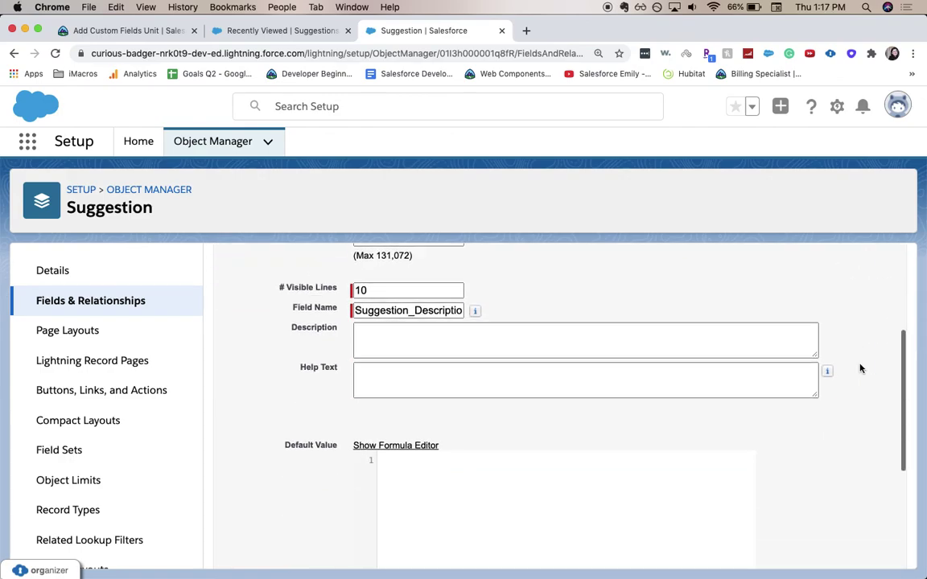
{"action": "left_click", "coordinate": [169, 37]}
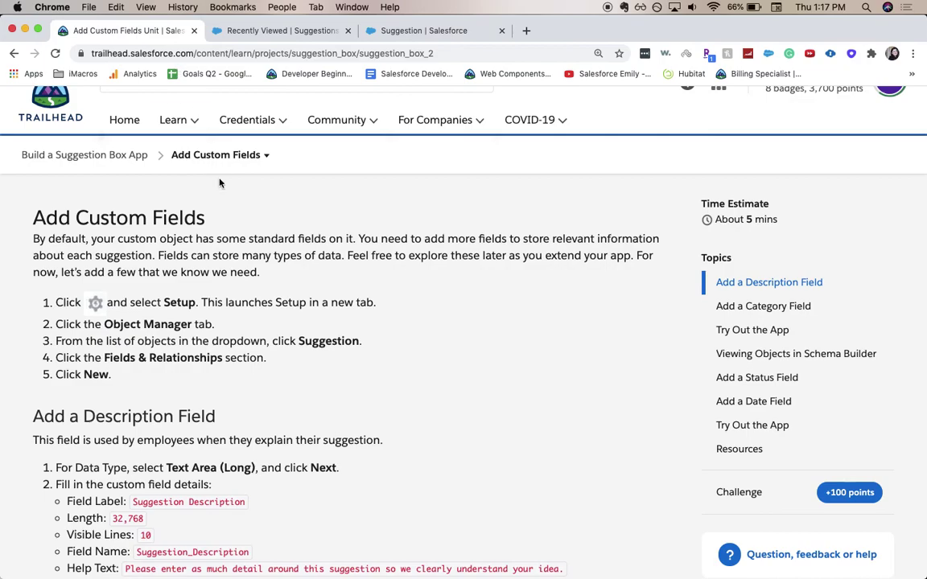
{"action": "scroll", "coordinate": [197, 159], "scroll_direction": "down", "scroll_amount": 3}
{"action": "left_click_drag", "start_coordinate": [561, 433], "coordinate": [127, 429]}
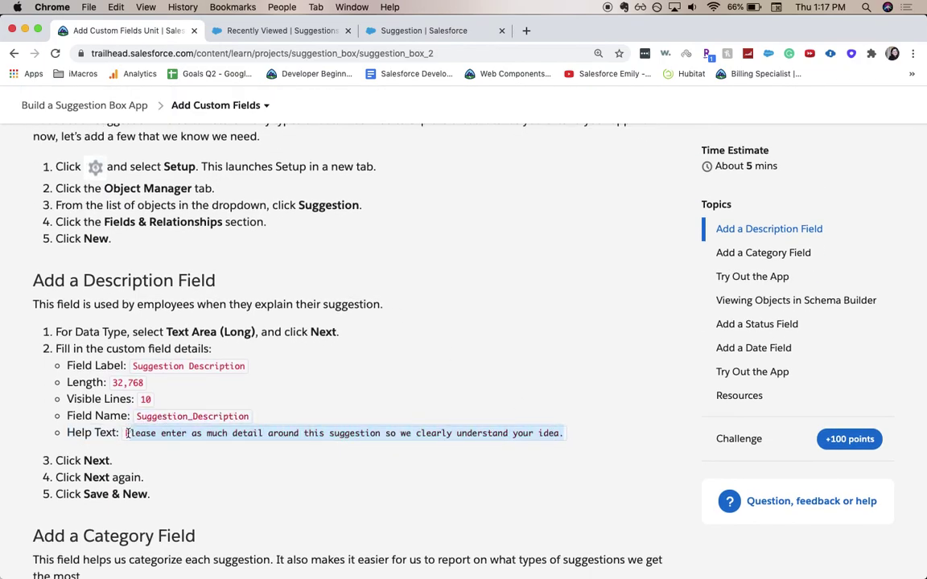
{"action": "key", "text": "super+c"}
{"action": "key", "text": "super+3"}
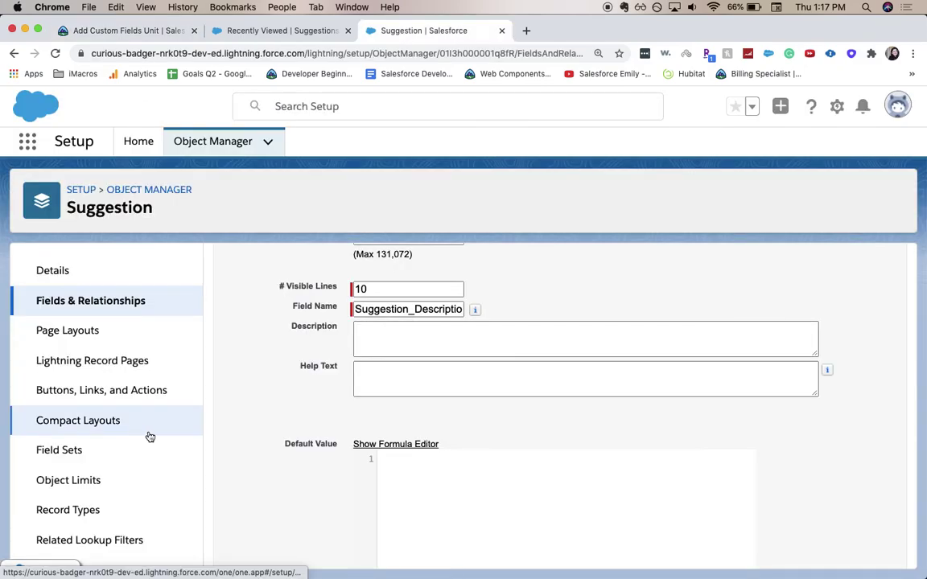
{"action": "left_click", "coordinate": [496, 387]}
{"action": "key", "text": "super+v"}
- Accept the default field-level security and page layout for the description field, and save it to begin another new field
{"action": "scroll", "coordinate": [497, 386], "scroll_direction": "down", "scroll_amount": 5}
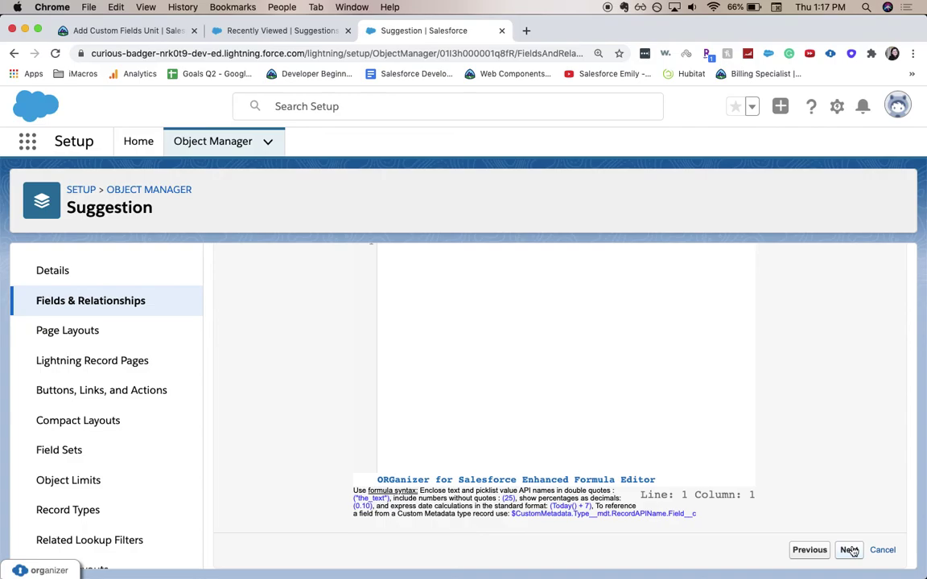
{"action": "left_click", "coordinate": [849, 549]}
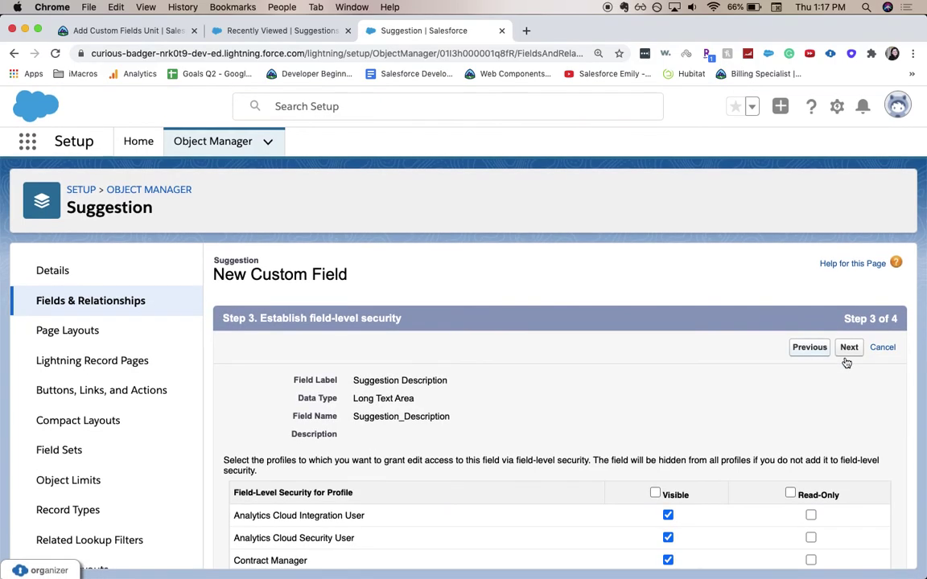
{"action": "left_click", "coordinate": [848, 354]}
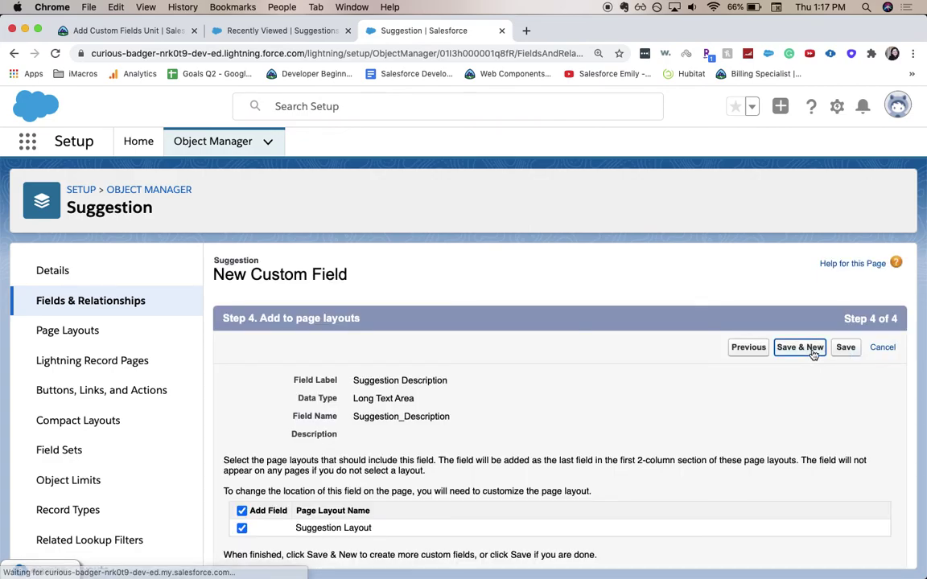
{"action": "left_click", "coordinate": [813, 355]}
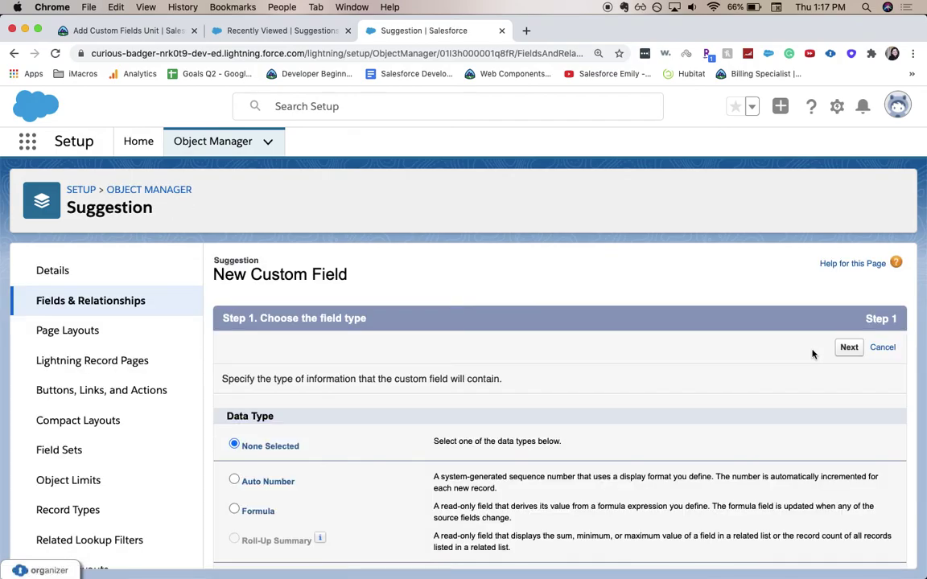
- Choose Picklist as the data type of the next custom field and continue to its details
{"action": "scroll", "coordinate": [595, 515], "scroll_direction": "down", "scroll_amount": 10}
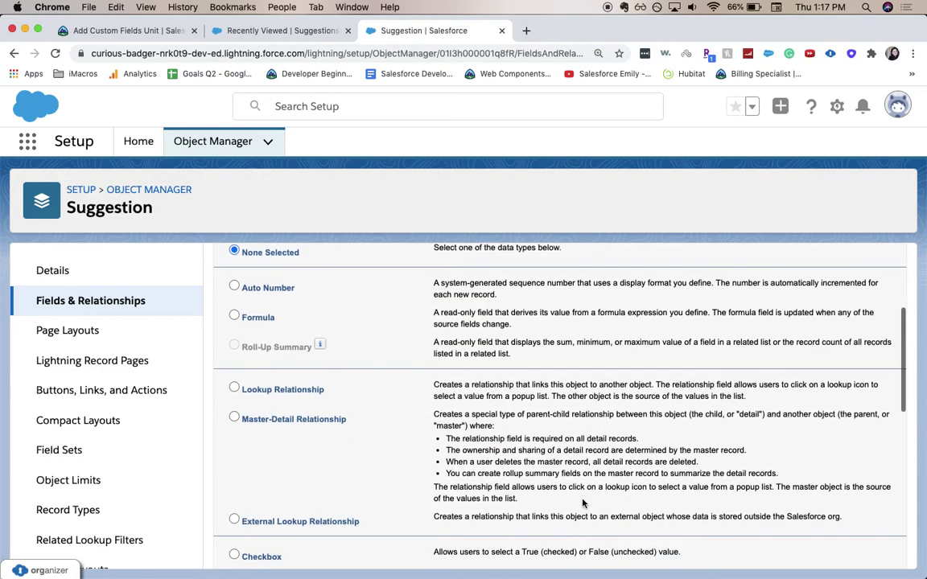
{"action": "scroll", "coordinate": [584, 503], "scroll_direction": "down", "scroll_amount": 2}
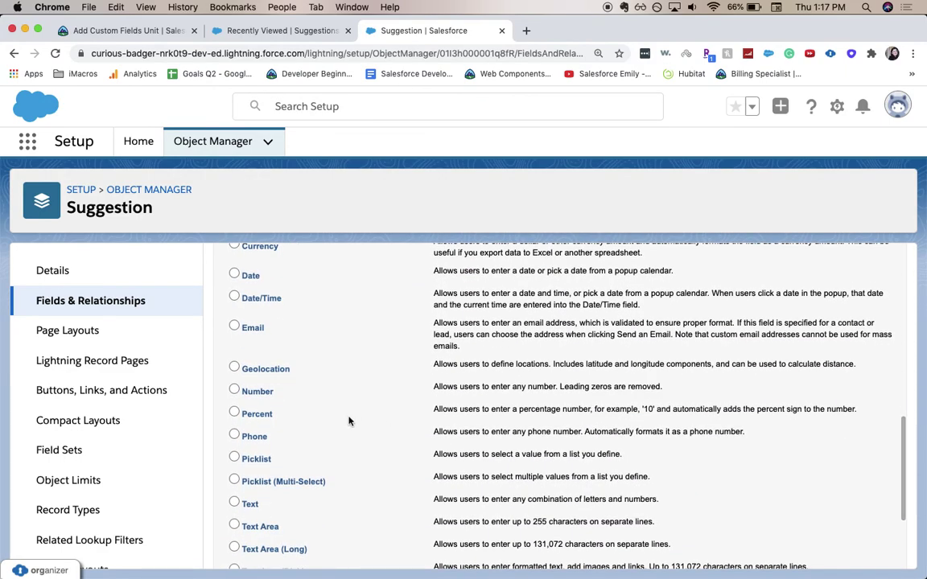
{"action": "left_click", "coordinate": [259, 460]}
{"action": "scroll", "coordinate": [483, 462], "scroll_direction": "down", "scroll_amount": 3}
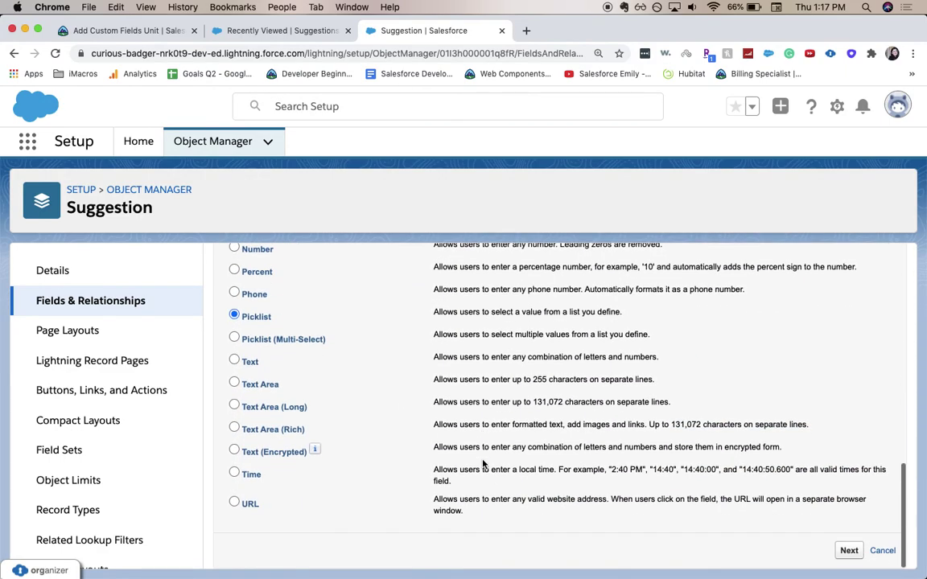
{"action": "left_click", "coordinate": [850, 551]}
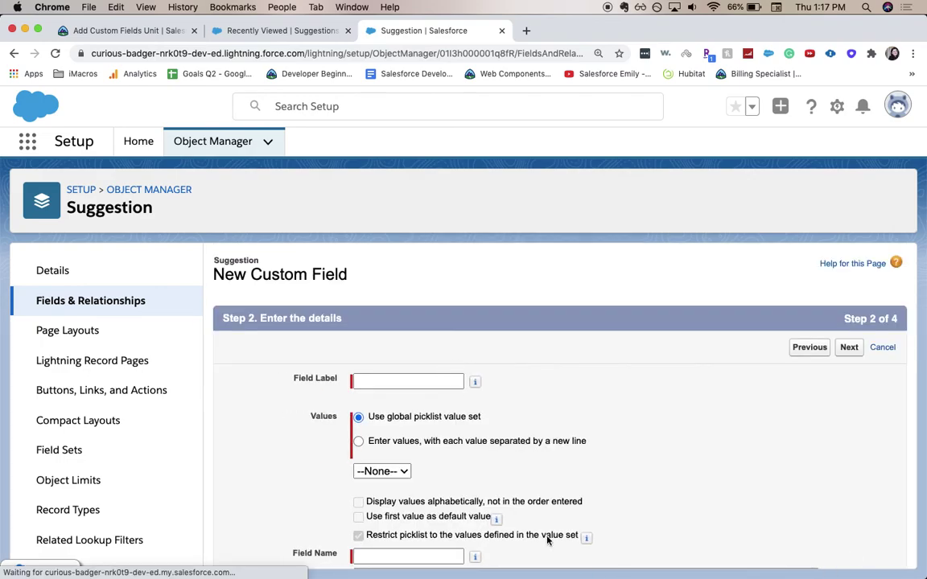
- Label the picklist field Suggestion Category and choose to enter its values individually, each separated by a new line
{"action": "left_click", "coordinate": [441, 383]}
{"action": "type", "text": "Suggestion "}
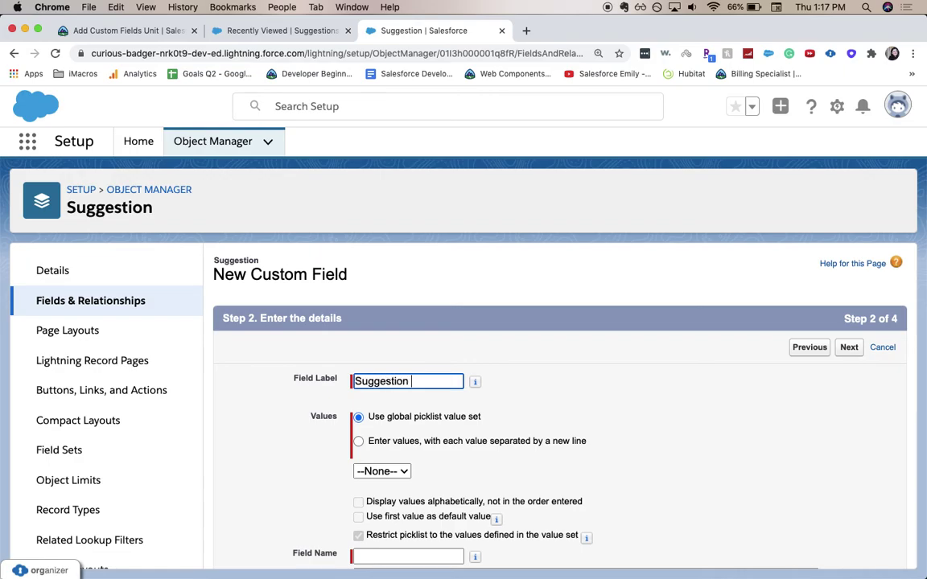
{"action": "type", "text": "category"}
{"action": "key", "text": "Tab"}
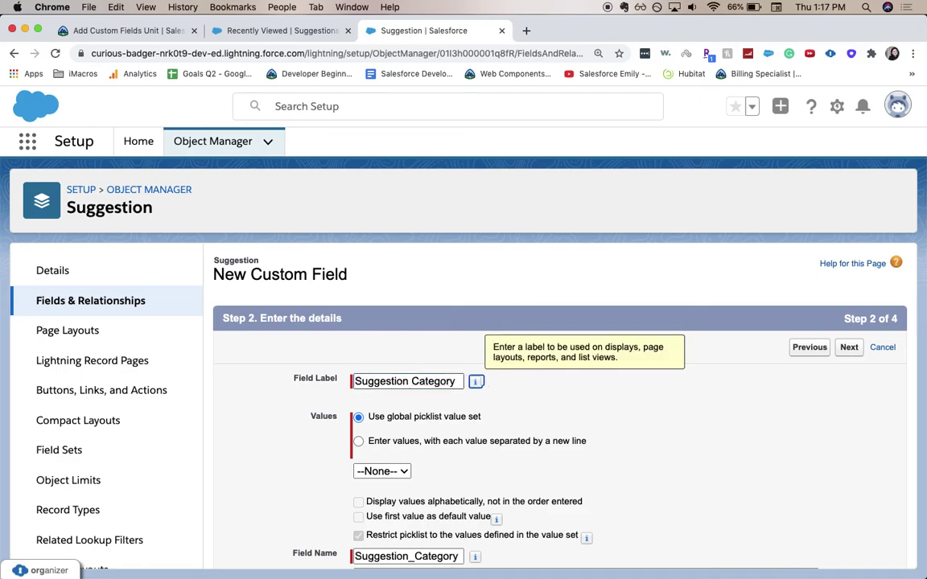
{"action": "left_click", "coordinate": [434, 441]}
{"action": "scroll", "coordinate": [542, 459], "scroll_direction": "down", "scroll_amount": 3}
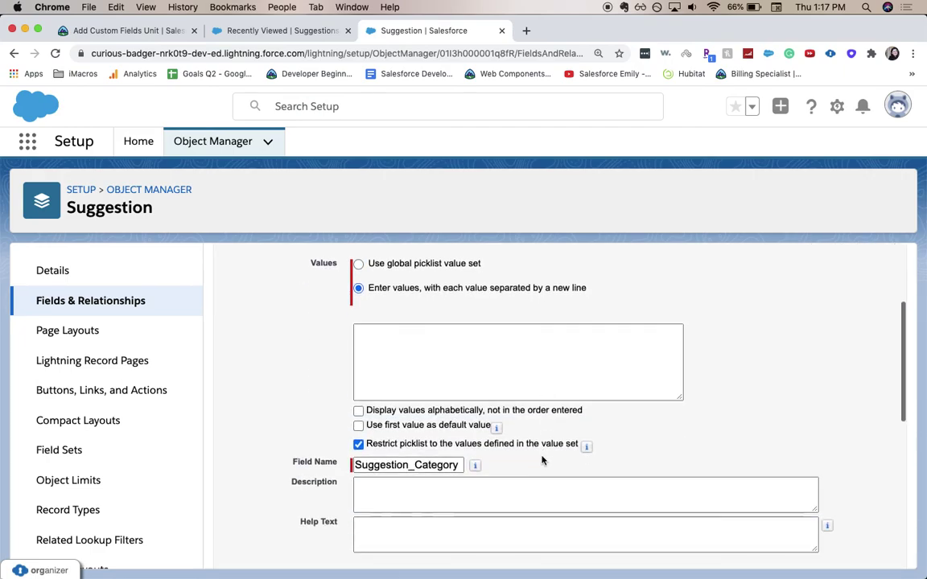
- Enter the picklist values Customer Service, Employee Services, Facilities/ IT, Kitchen Snacks and Other, one per line
{"action": "left_click", "coordinate": [536, 373]}
{"action": "type", "text": "Custome"}
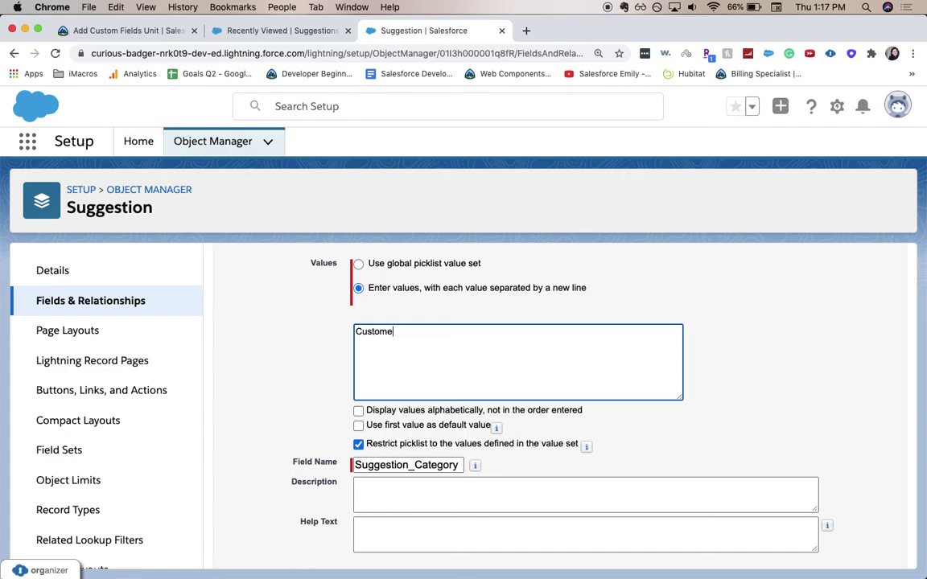
{"action": "type", "text": "r Su"}
{"action": "type", "text": "rvice"}
{"action": "type", "text": "Emp"}
{"action": "type", "text": "l"}
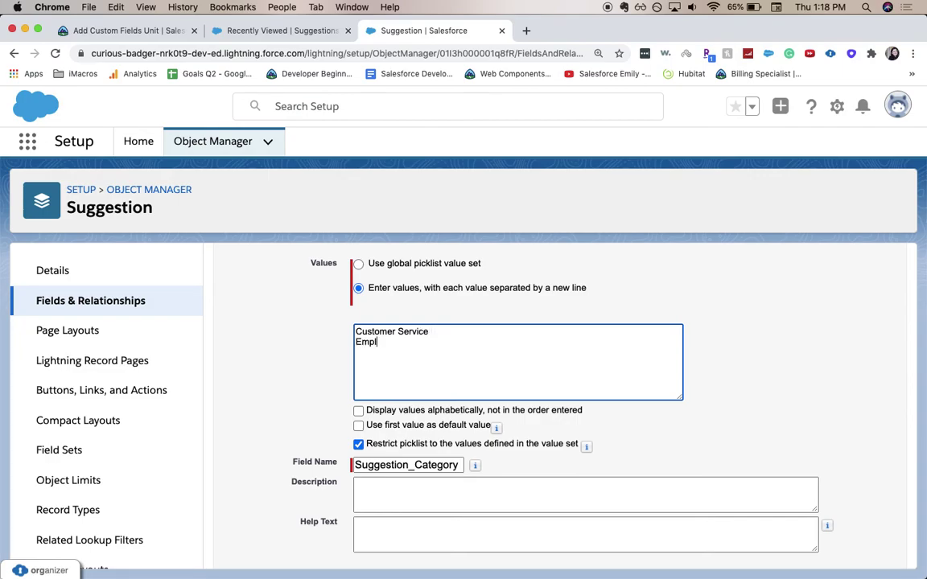
{"action": "type", "text": "oye"}
{"action": "type", "text": "acilitie"}
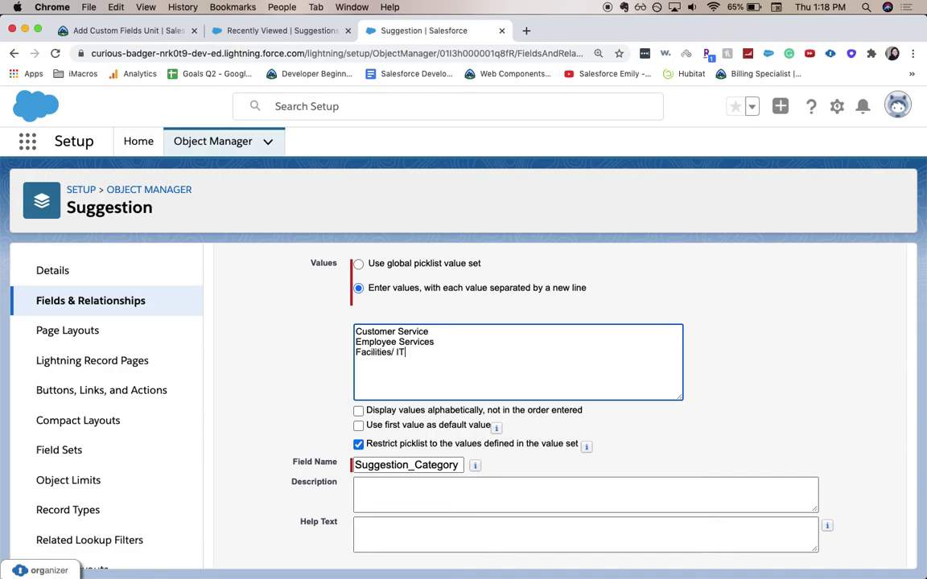
{"action": "type", "text": "s/ IT"}
{"action": "key", "text": "Return"}
{"action": "type", "text": "Kit"}
{"action": "type", "text": "chen"}
{"action": "type", "text": " Snacks "}
{"action": "type", "text": "Other"}
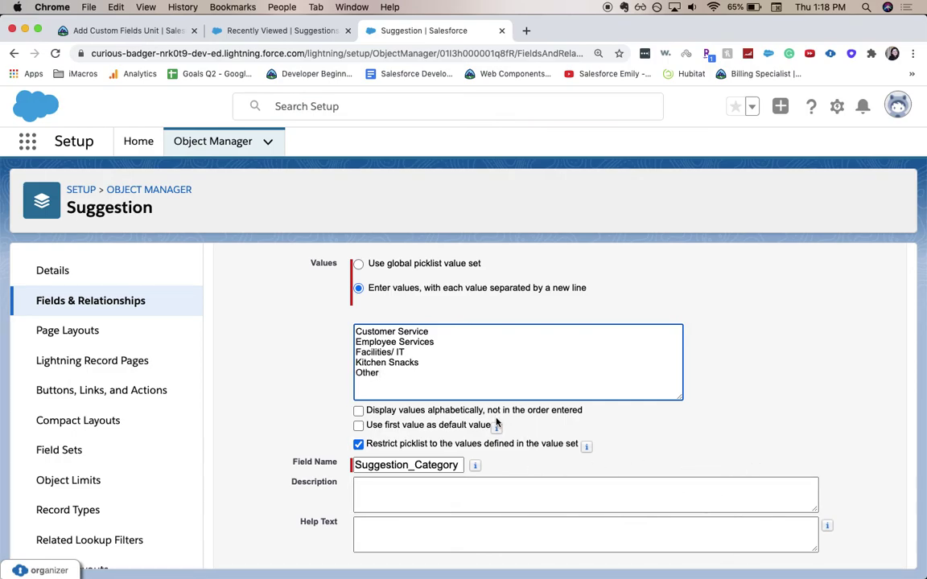
- Turn off restricting the Suggestion Category picklist to the values defined in the value set
{"action": "left_click", "coordinate": [501, 446]}
{"action": "scroll", "coordinate": [605, 478], "scroll_direction": "down", "scroll_amount": 3}
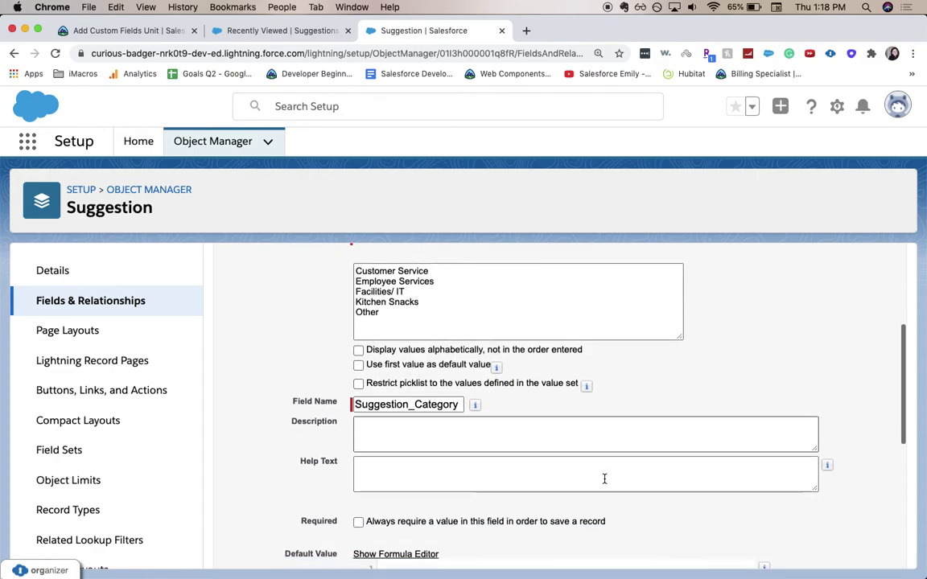
{"action": "scroll", "coordinate": [481, 500], "scroll_direction": "down", "scroll_amount": 2}
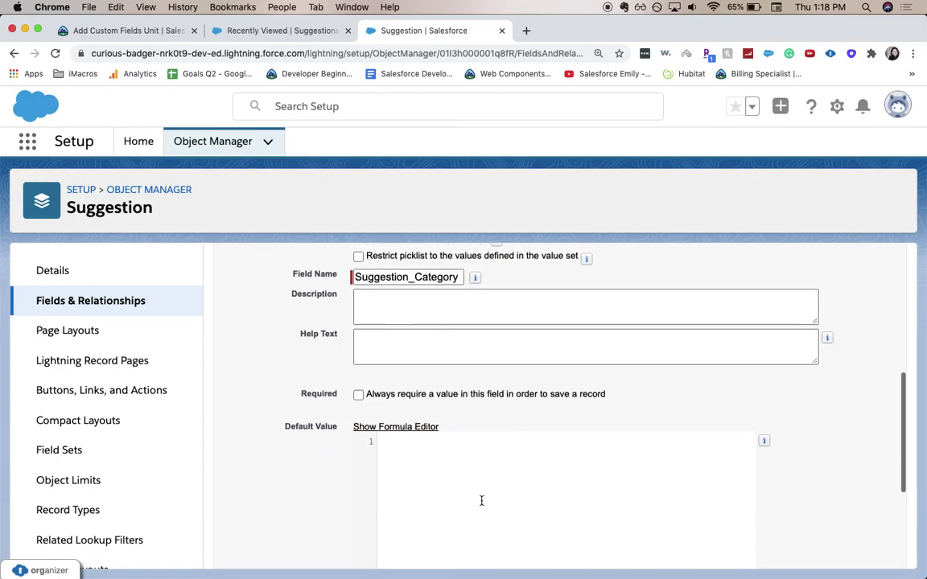
{"action": "scroll", "coordinate": [481, 500], "scroll_direction": "down", "scroll_amount": 2}
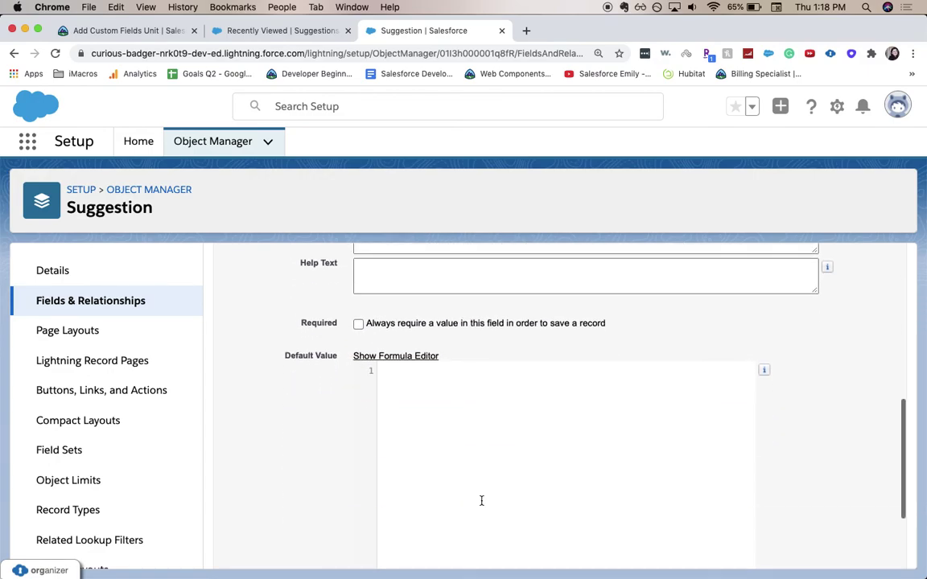
{"action": "scroll", "coordinate": [585, 489], "scroll_direction": "down", "scroll_amount": 4}
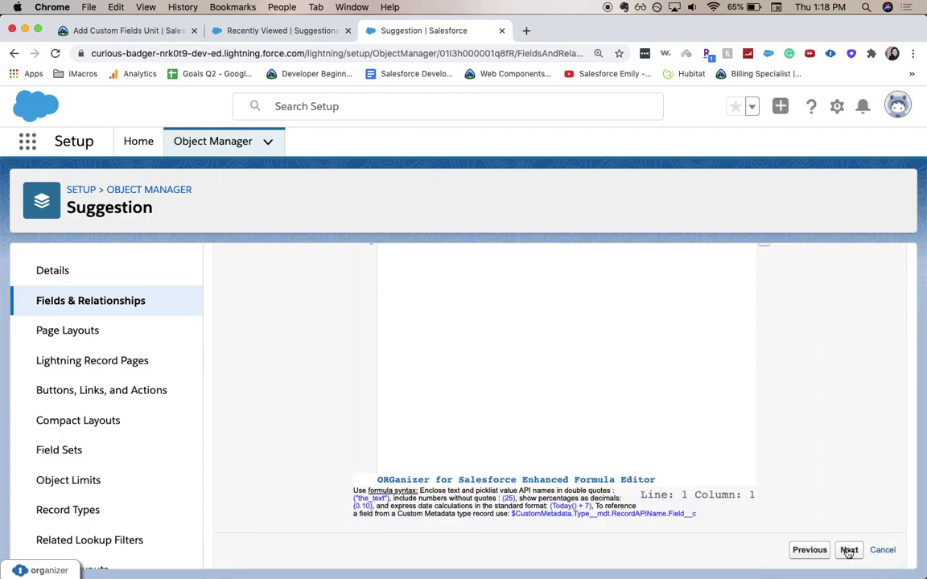
- Keep the default field-level security and the Suggestion Layout page layout, and save the Suggestion Category field
{"action": "left_click", "coordinate": [849, 551]}
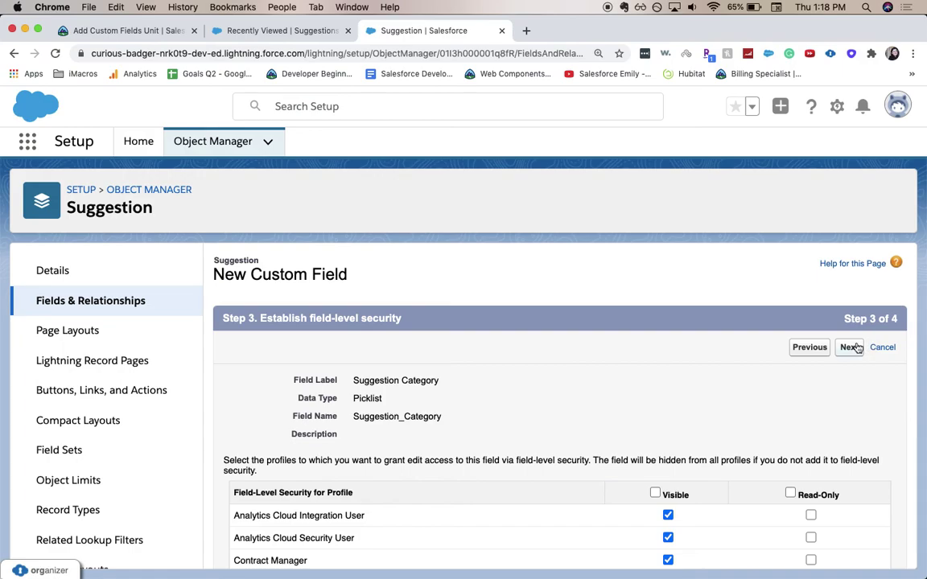
{"action": "left_click", "coordinate": [850, 348]}
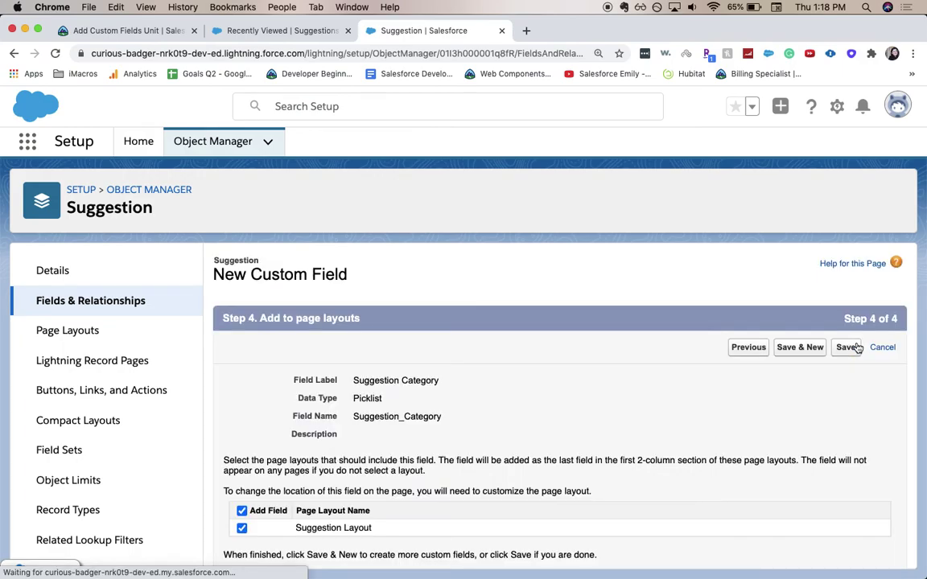
{"action": "left_click", "coordinate": [847, 347]}
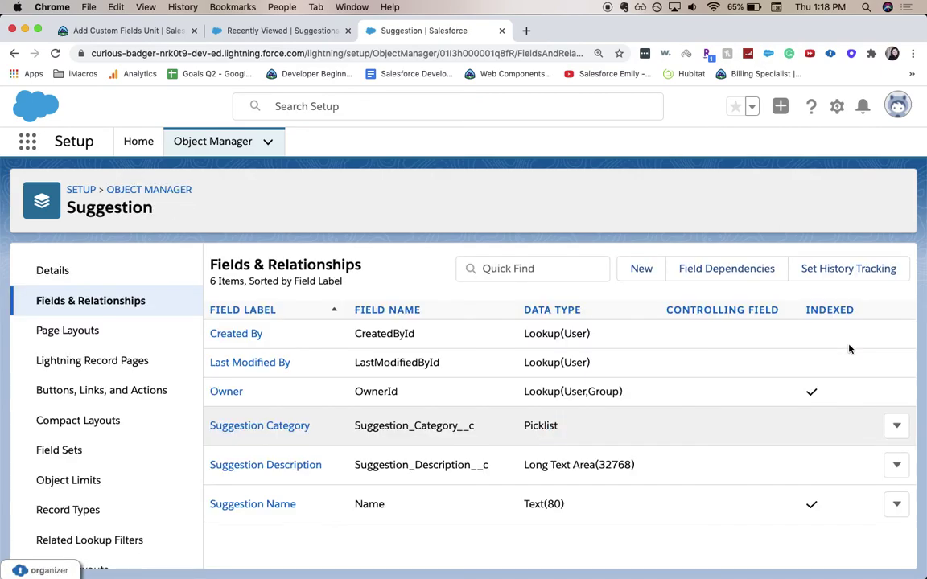
- Return to the Suggestion Box app, reload its Suggestions list and start a new suggestion record
{"action": "left_click", "coordinate": [309, 31]}
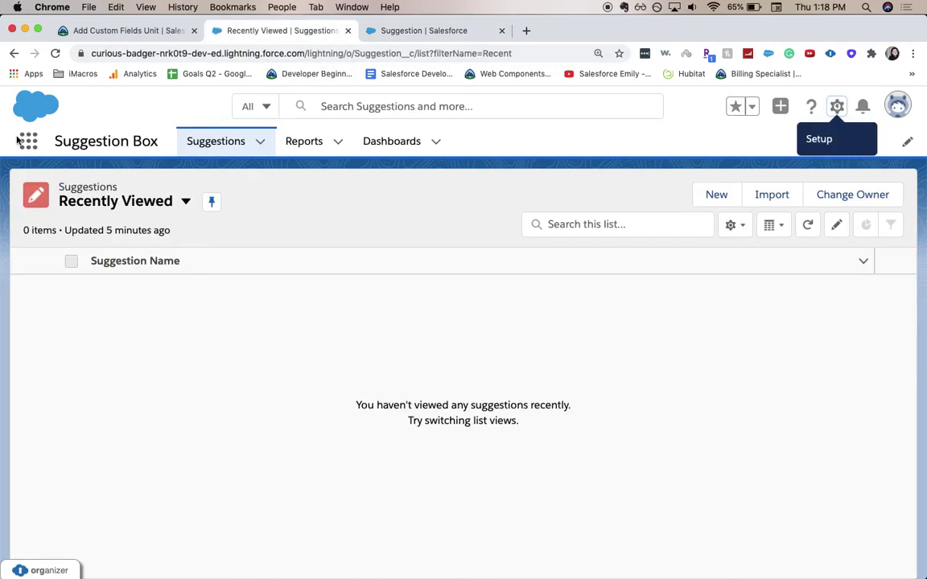
{"action": "left_click", "coordinate": [55, 54]}
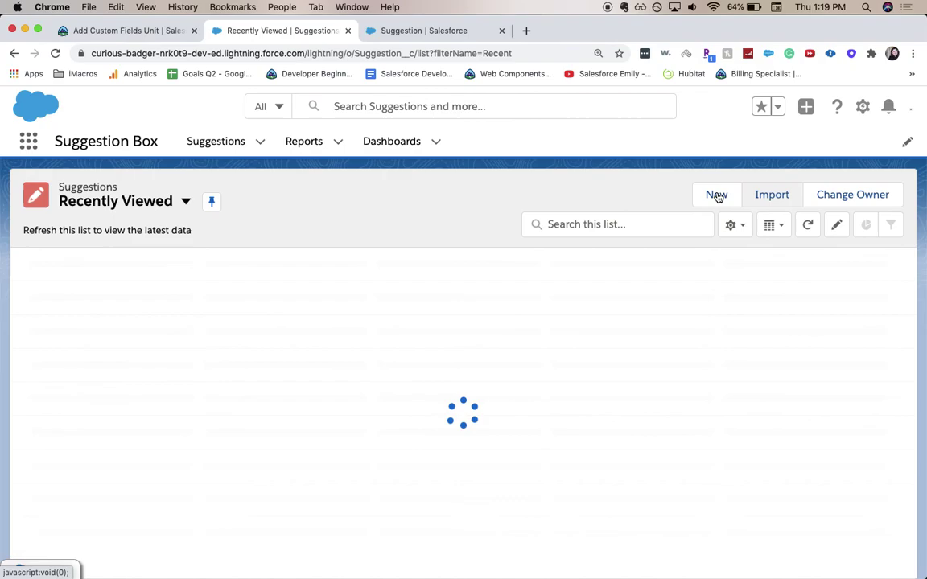
{"action": "left_click", "coordinate": [713, 196]}
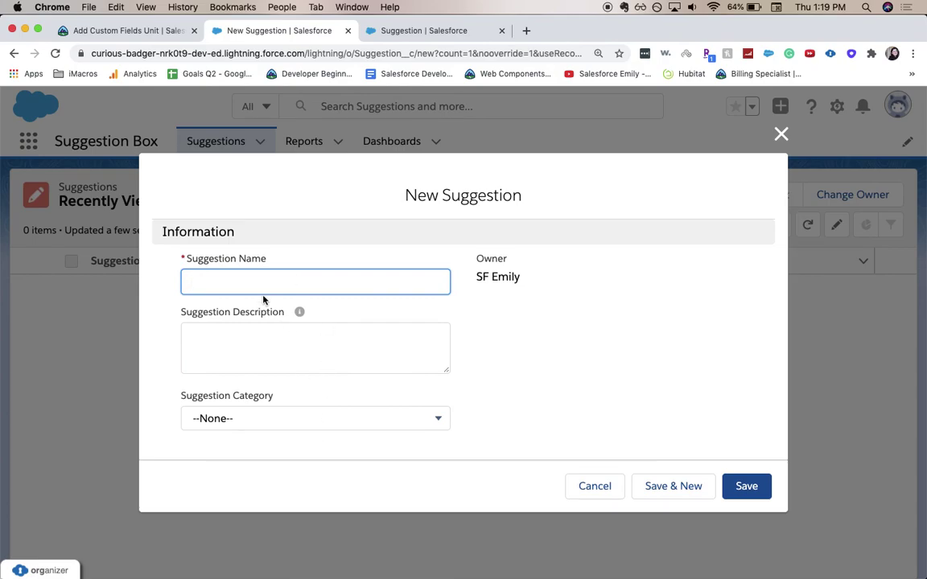
- Name the new suggestion More Snacks and describe it as "We'd like more snacks in the office"
{"action": "type", "text": "More Snakcks"}
{"action": "key", "text": "Tab"}
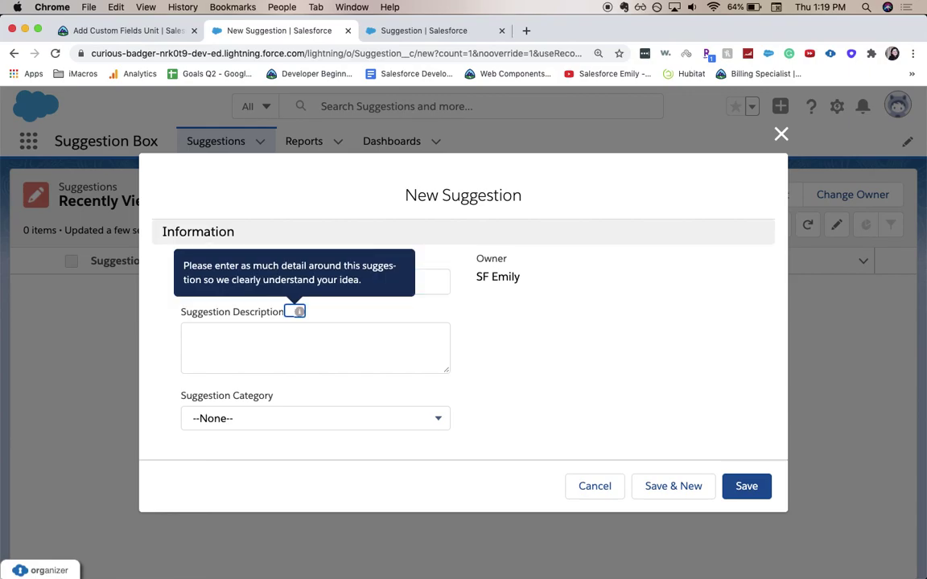
{"action": "key", "text": "Tab"}
{"action": "key", "text": "Tab"}
{"action": "key", "text": "shift+Tab"}
{"action": "type", "text": "We"}
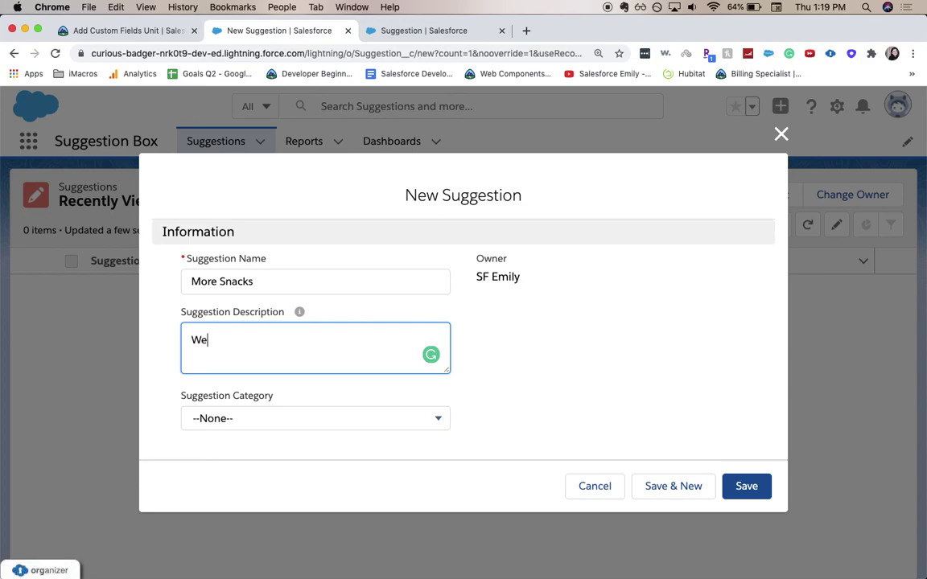
{"action": "type", "text": "'d like more sna"}
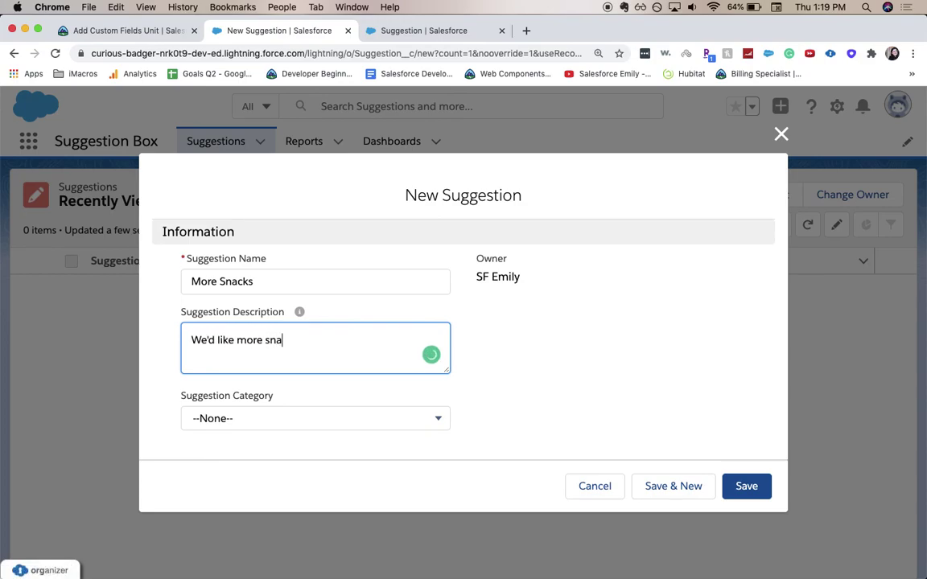
{"action": "type", "text": "cks in the office"}
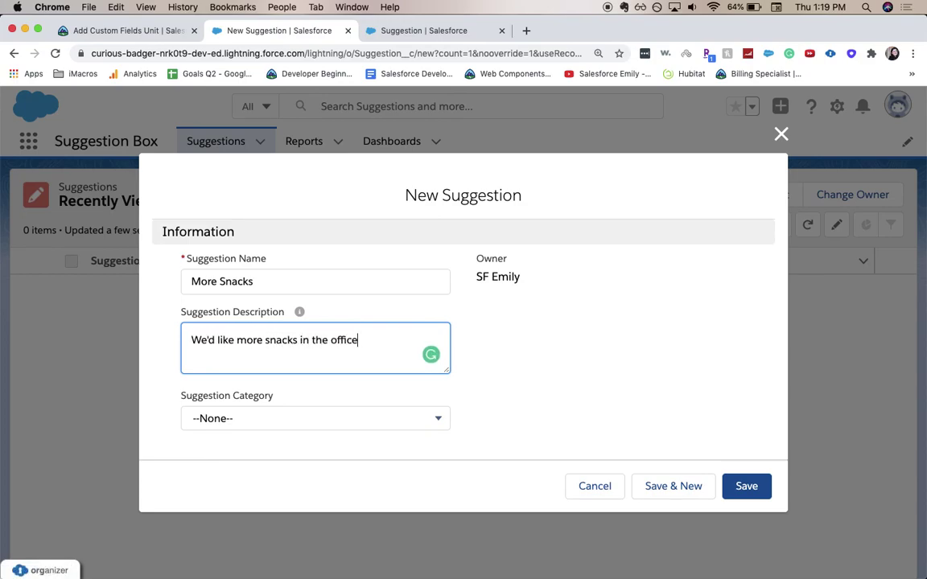
- Set the suggestion's category to Kitchen Snacks, save the record and dismiss the record page settings prompt
{"action": "left_click", "coordinate": [254, 417]}
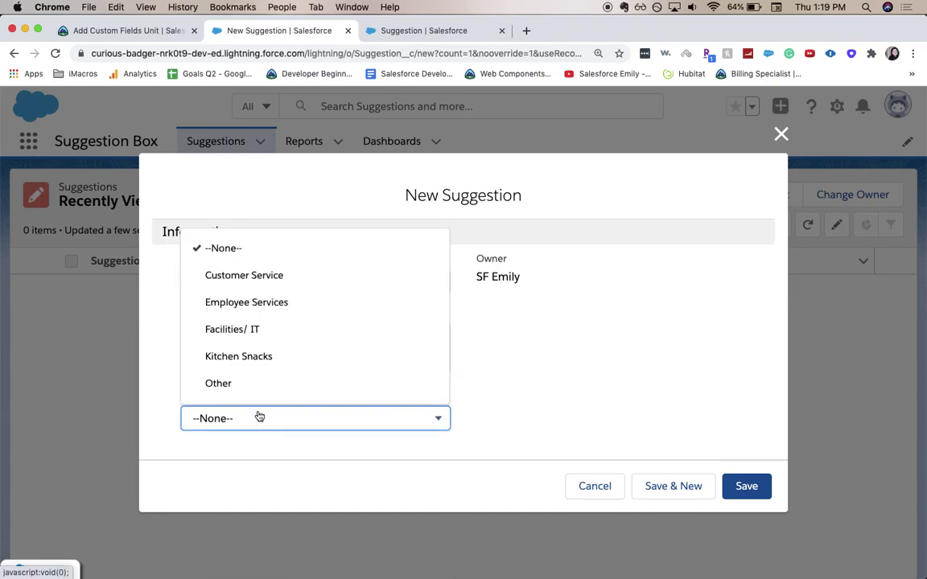
{"action": "left_click", "coordinate": [268, 354]}
{"action": "left_click", "coordinate": [730, 492]}
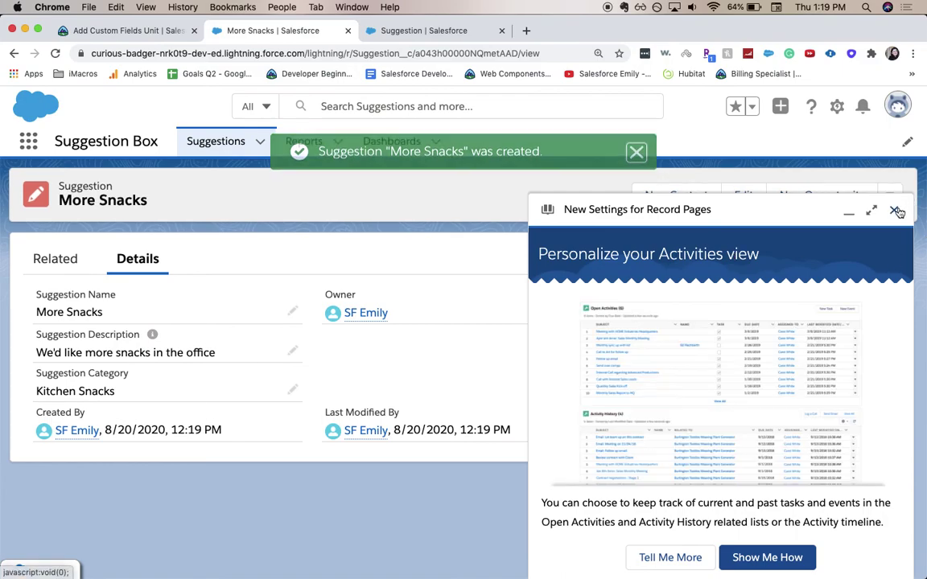
{"action": "left_click", "coordinate": [894, 209]}
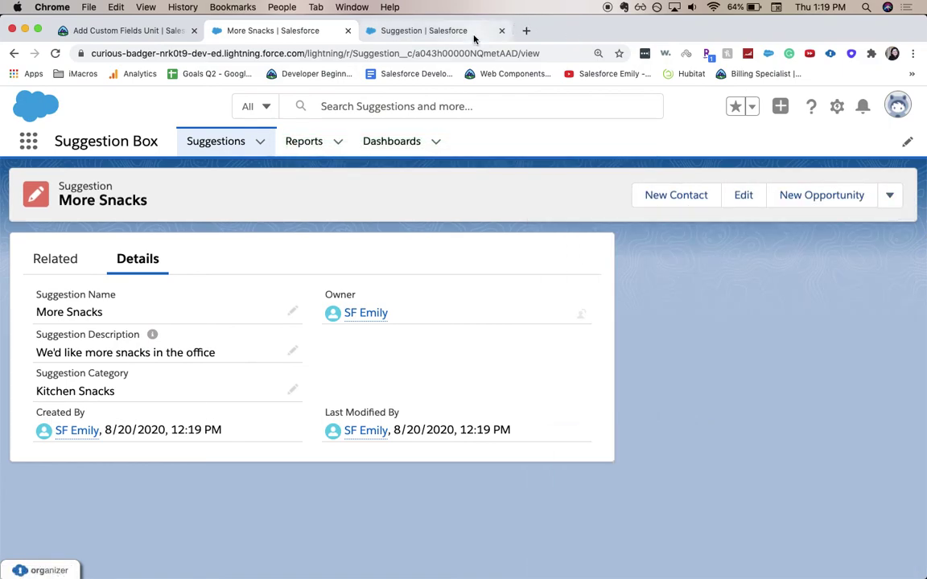
- Go back to Setup Home, find Schema Builder and open it
{"action": "left_click", "coordinate": [434, 30]}
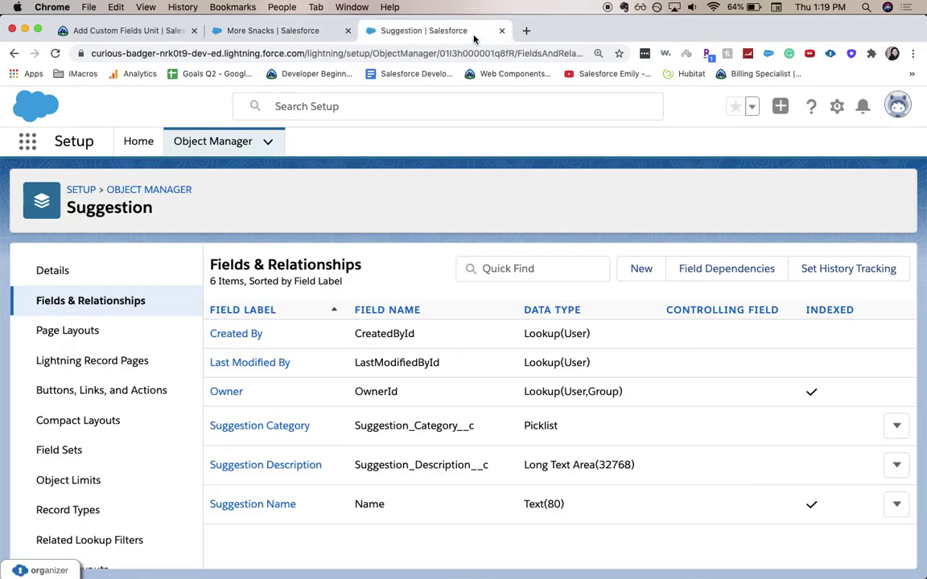
{"action": "left_click", "coordinate": [155, 135]}
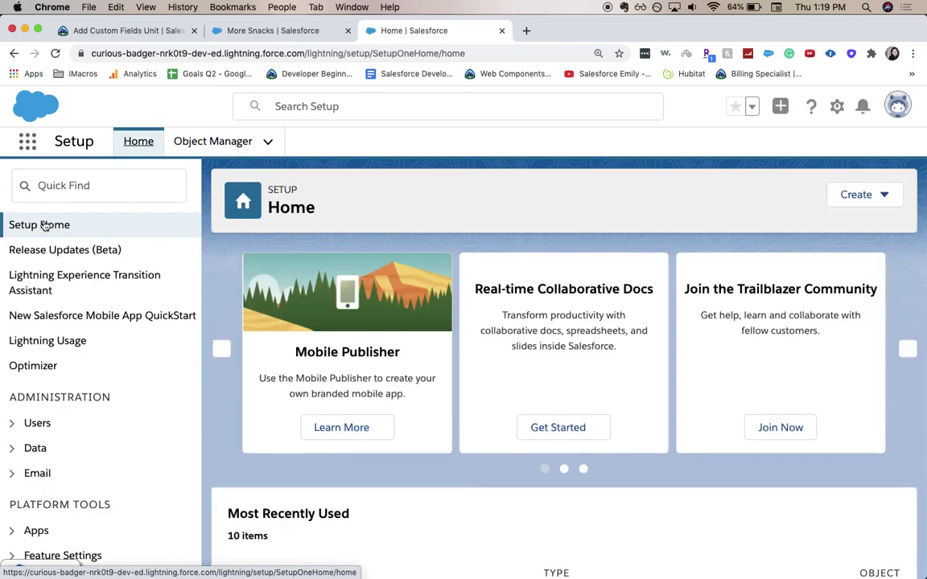
{"action": "left_click", "coordinate": [40, 186]}
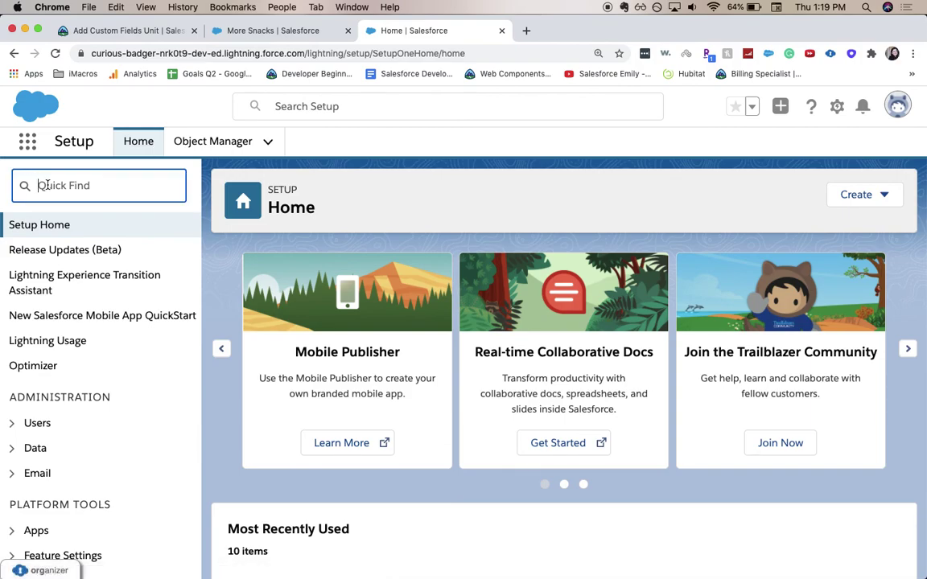
{"action": "type", "text": "Schh"}
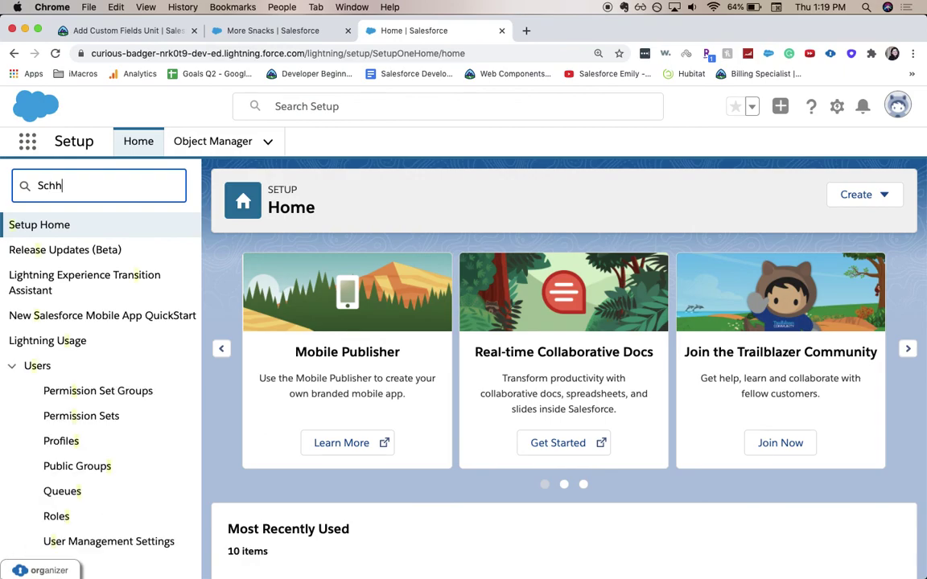
{"action": "key", "text": "BackSpace"}
{"action": "type", "text": "ema"}
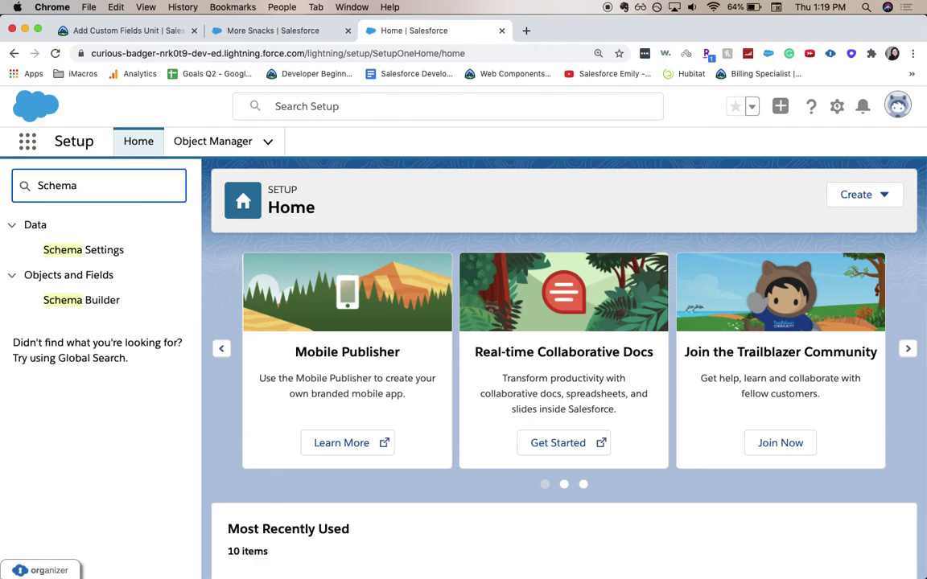
{"action": "type", "text": " bu"}
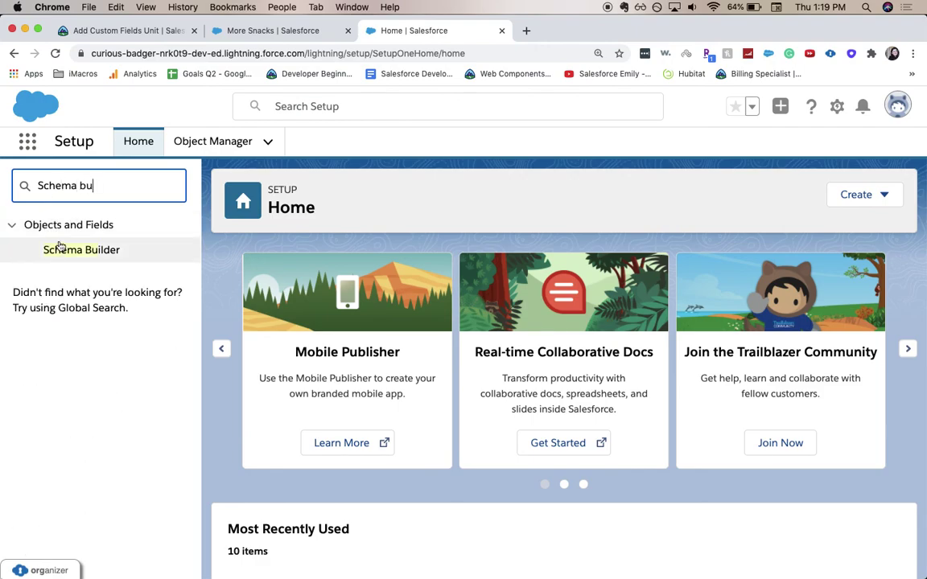
{"action": "left_click", "coordinate": [61, 247]}
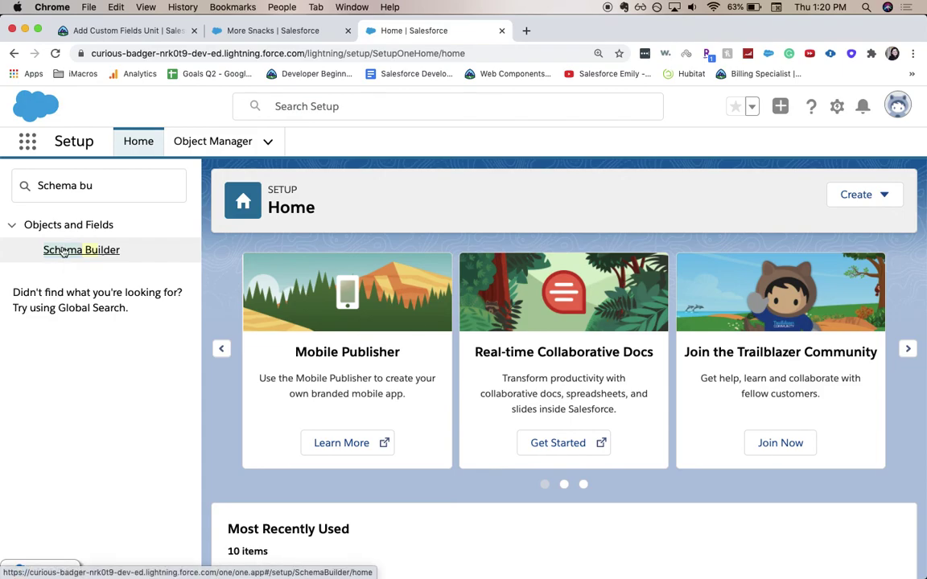
{"action": "left_click", "coordinate": [63, 252]}
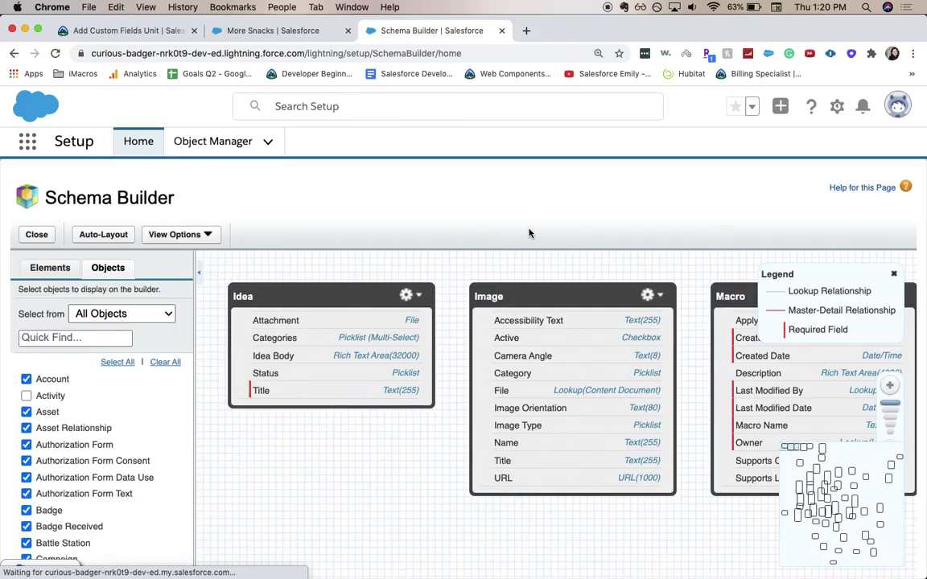
- Clear all objects from the Schema Builder canvas and display only the User object
{"action": "left_click_drag", "start_coordinate": [736, 500], "coordinate": [710, 493]}
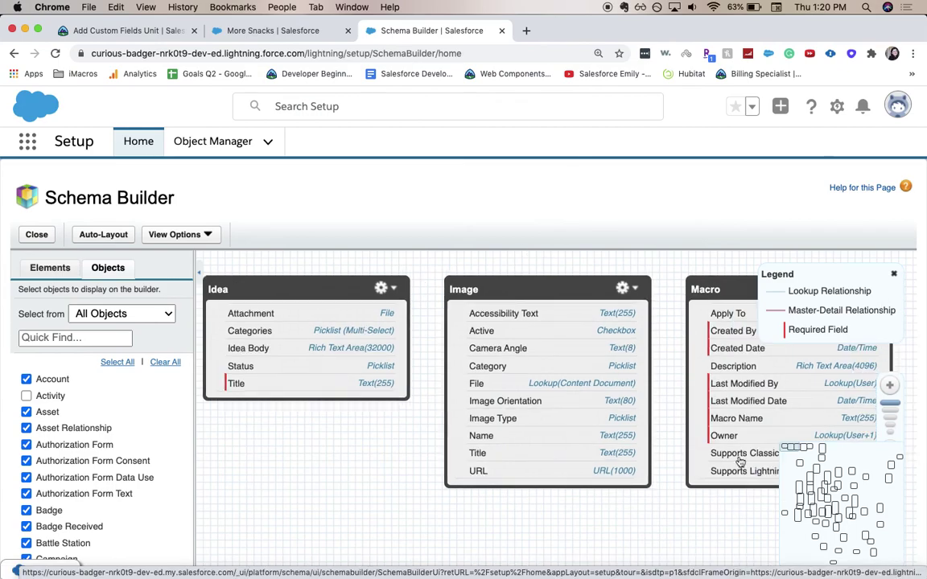
{"action": "left_click", "coordinate": [163, 362]}
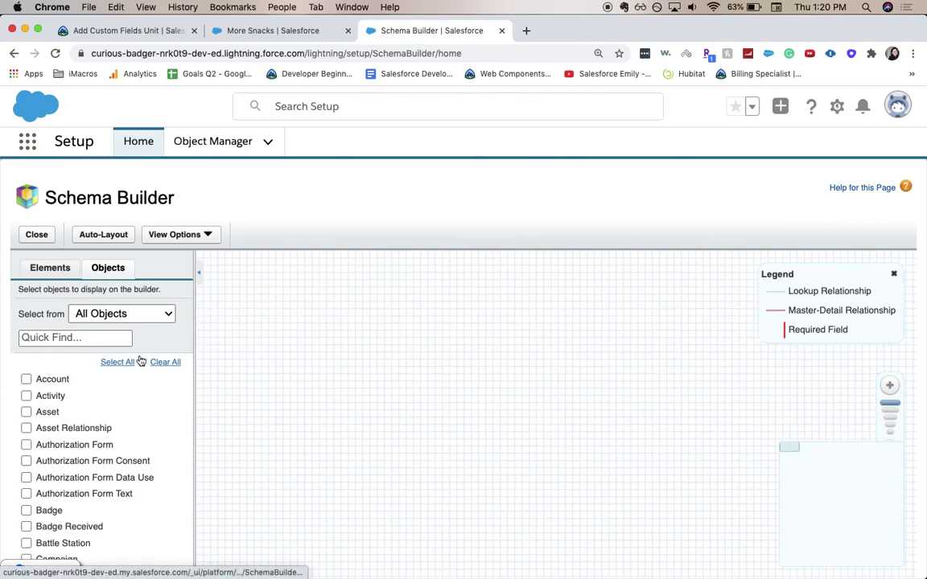
{"action": "left_click", "coordinate": [74, 333]}
{"action": "type", "text": "u"}
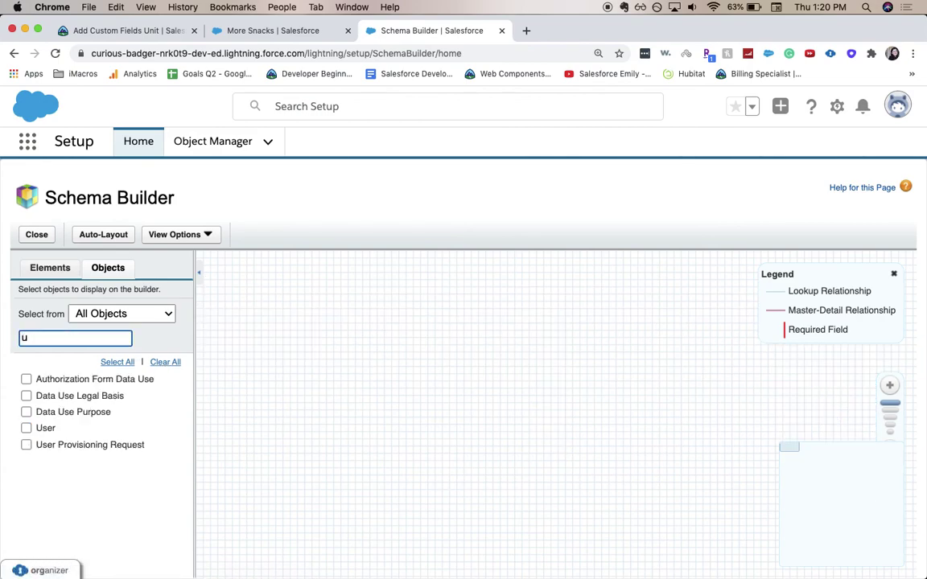
{"action": "left_click", "coordinate": [27, 428]}
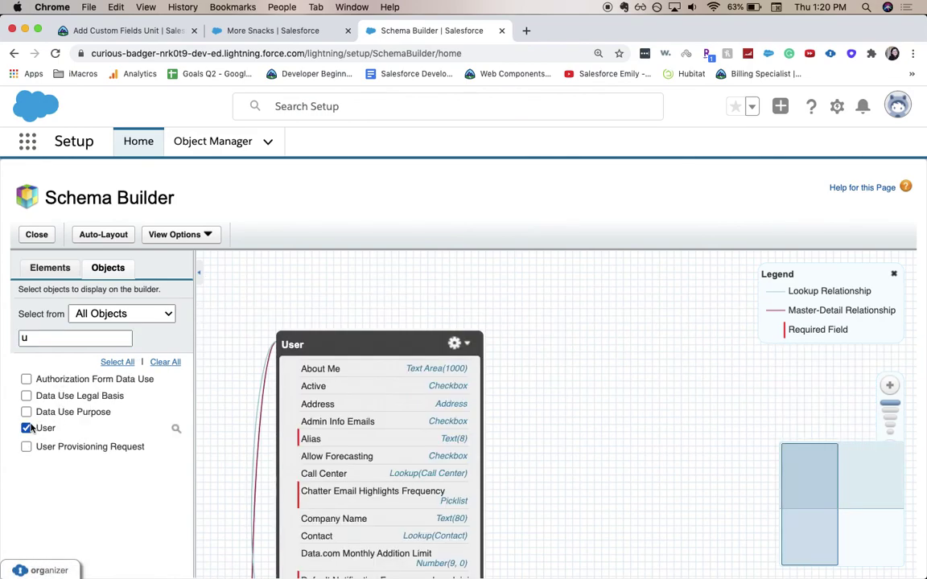
- Find the Suggestion object and add it to the schema canvas
{"action": "double_click", "coordinate": [56, 339]}
{"action": "type", "text": "sug"}
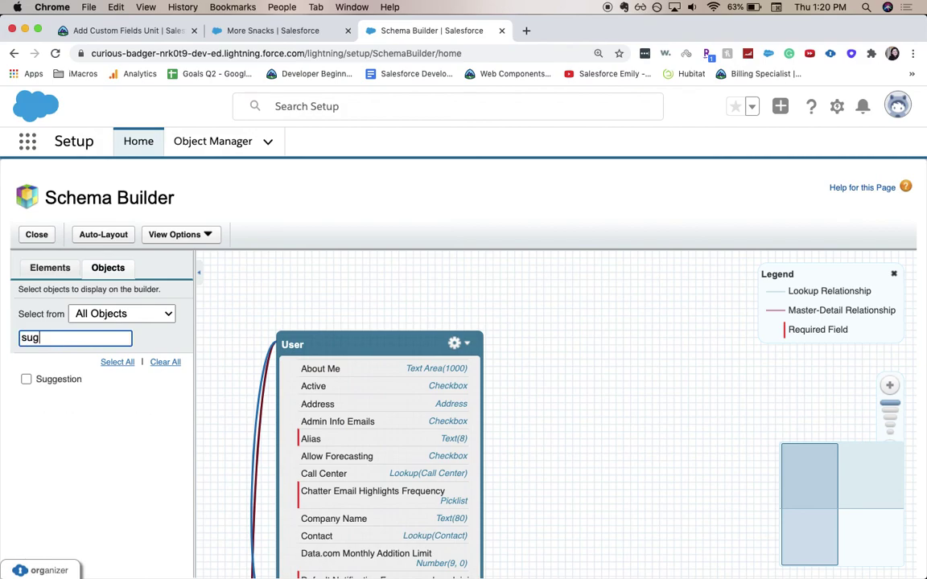
{"action": "left_click", "coordinate": [27, 379]}
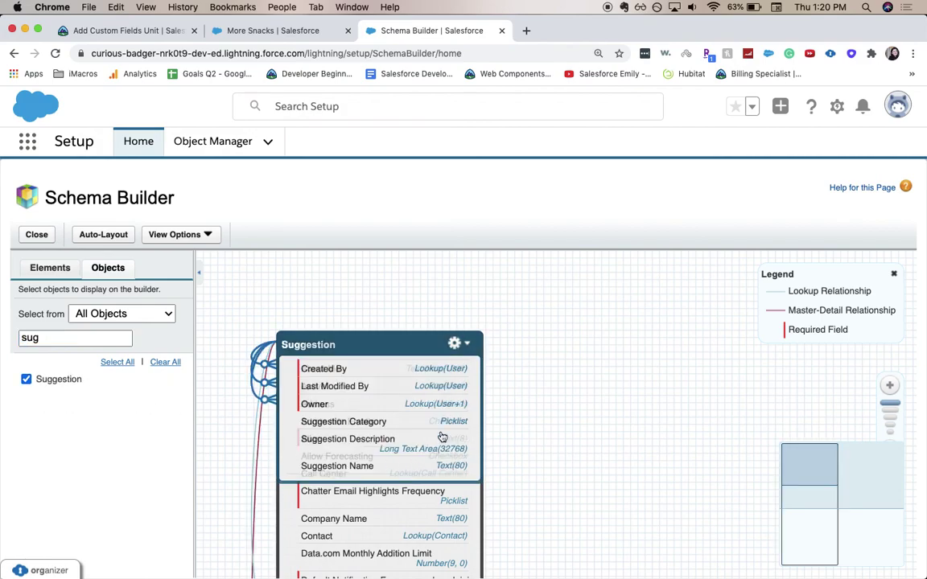
- Place the Suggestion object beside the User object to examine their lookup relationships, and select its Suggestion Category field
{"action": "left_click_drag", "start_coordinate": [446, 436], "coordinate": [722, 449]}
{"action": "scroll", "coordinate": [673, 345], "scroll_direction": "down", "scroll_amount": 3}
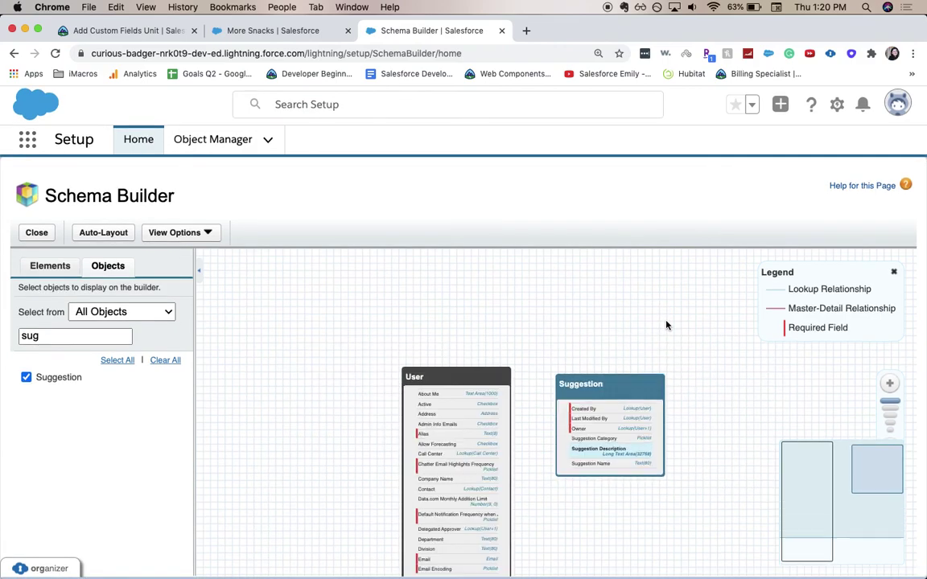
{"action": "left_click_drag", "start_coordinate": [623, 481], "coordinate": [595, 518]}
{"action": "scroll", "coordinate": [610, 420], "scroll_direction": "up", "scroll_amount": 5}
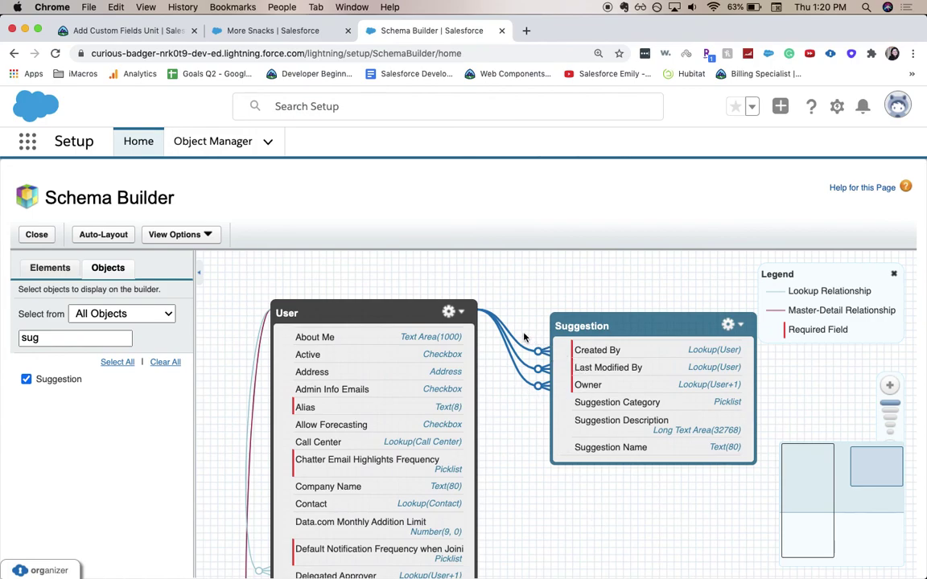
{"action": "left_click", "coordinate": [711, 401]}
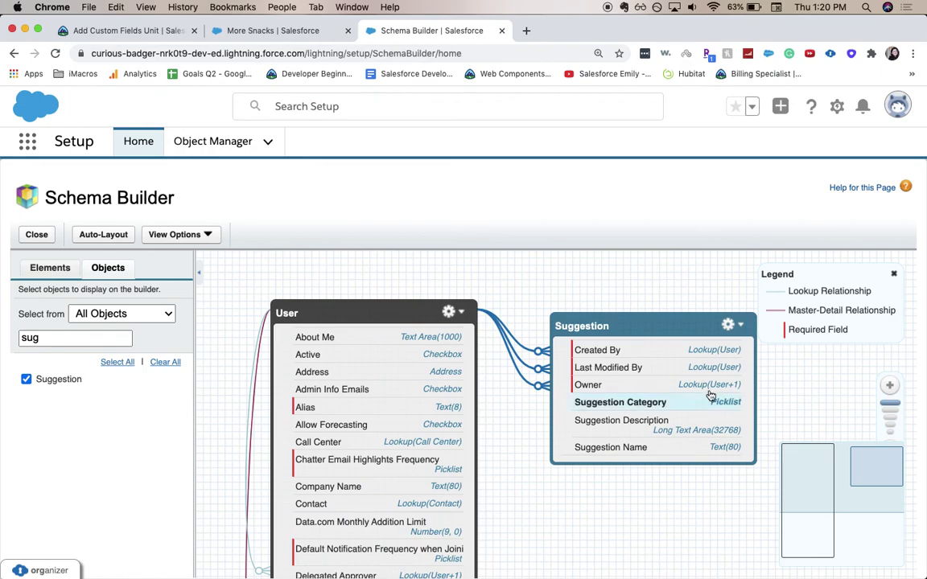
- Leave Schema Builder and open the Object Manager's list of objects
{"action": "left_click", "coordinate": [186, 141]}
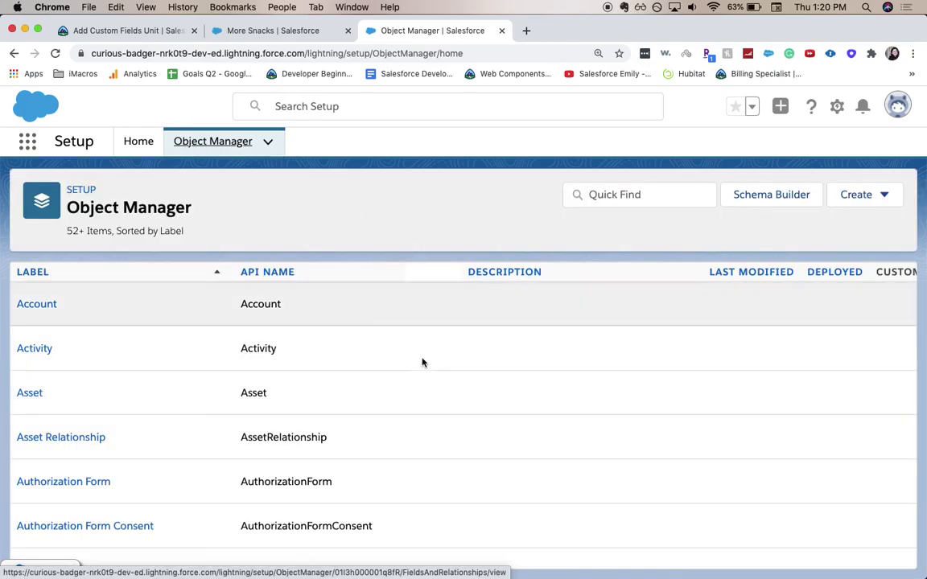
- Find the Suggestion object with the filter "sugg" and open its Fields & Relationships list
{"action": "left_click", "coordinate": [624, 193]}
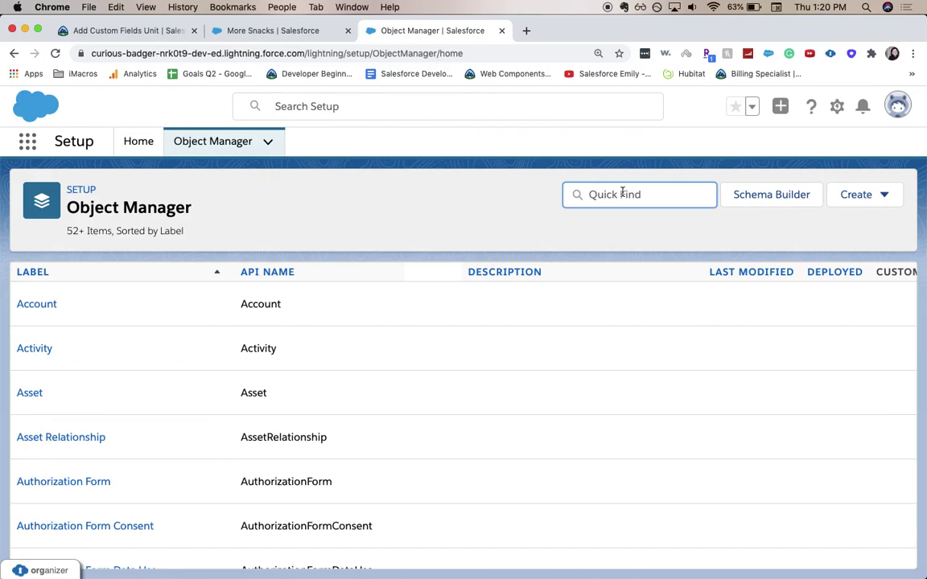
{"action": "type", "text": "sugg"}
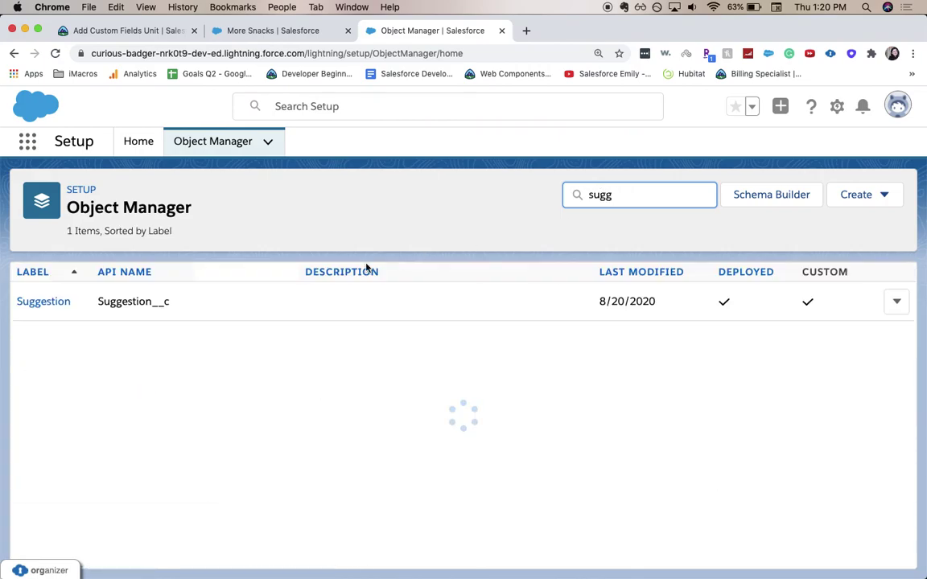
{"action": "left_click", "coordinate": [30, 301]}
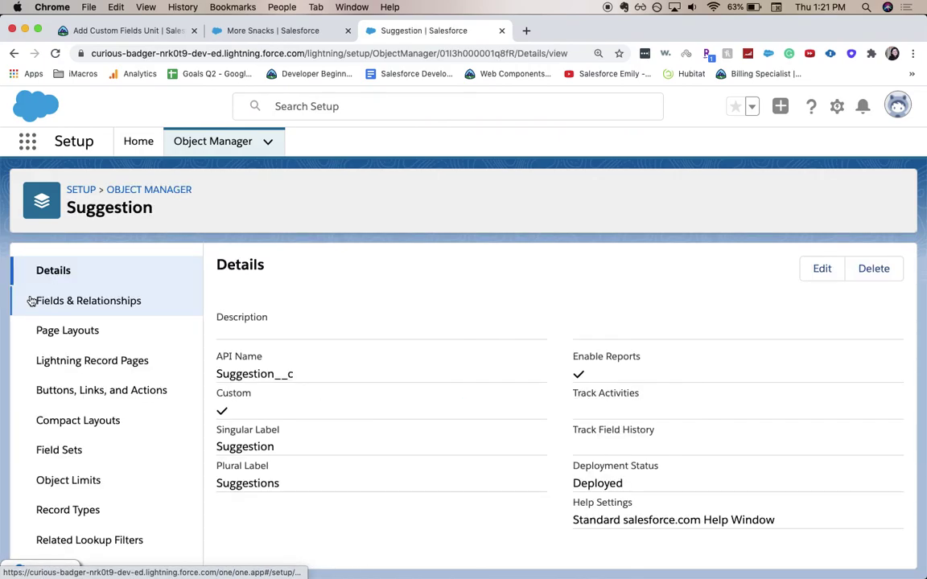
{"action": "left_click", "coordinate": [46, 301]}
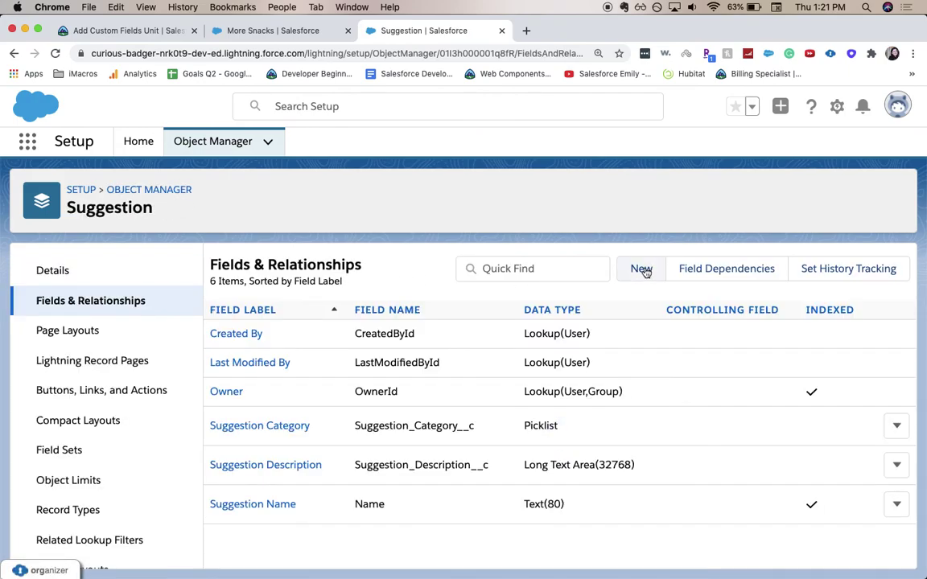
- Start a new custom field on the Suggestion object with the Picklist data type and proceed to its details
{"action": "left_click", "coordinate": [642, 269]}
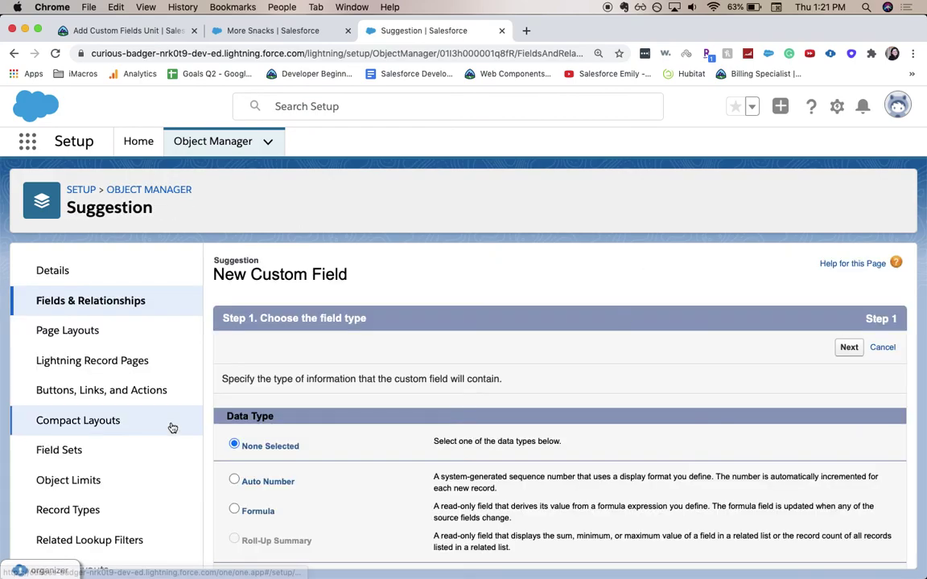
{"action": "scroll", "coordinate": [308, 393], "scroll_direction": "down", "scroll_amount": 10}
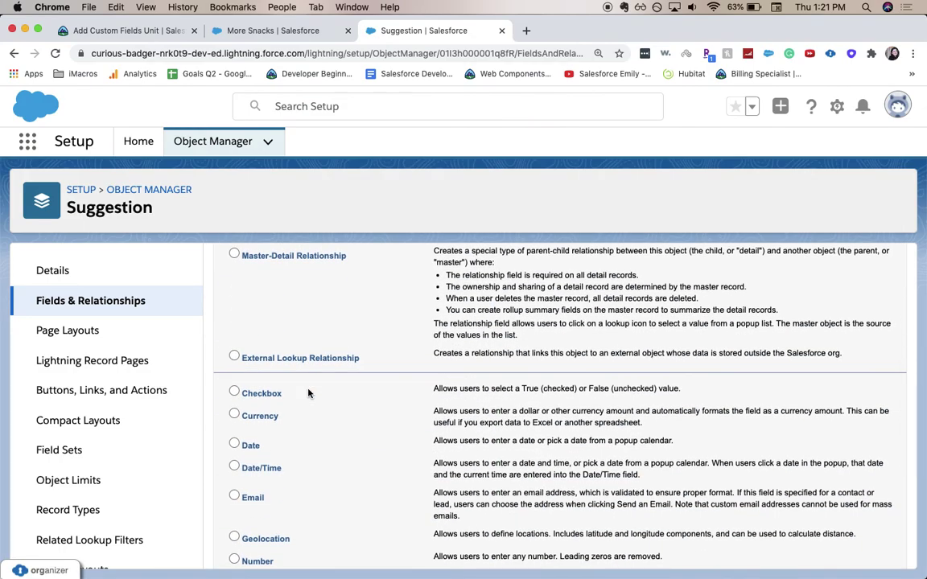
{"action": "scroll", "coordinate": [305, 443], "scroll_direction": "down", "scroll_amount": 3}
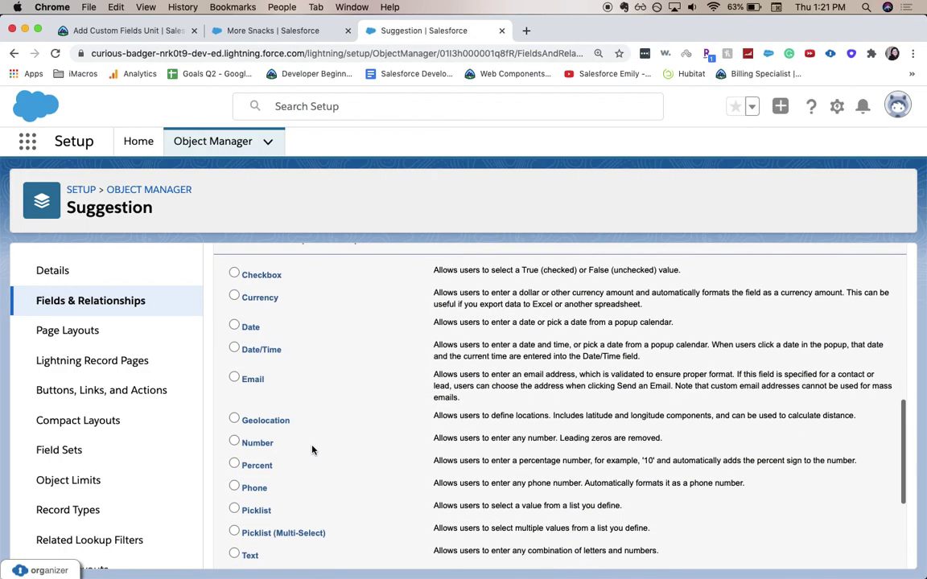
{"action": "left_click", "coordinate": [256, 510]}
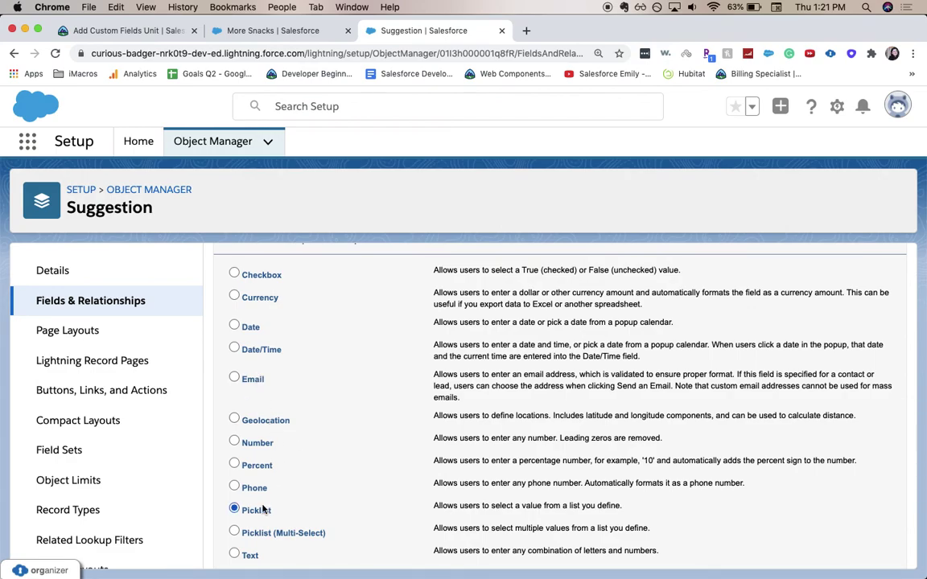
{"action": "scroll", "coordinate": [693, 466], "scroll_direction": "down", "scroll_amount": 5}
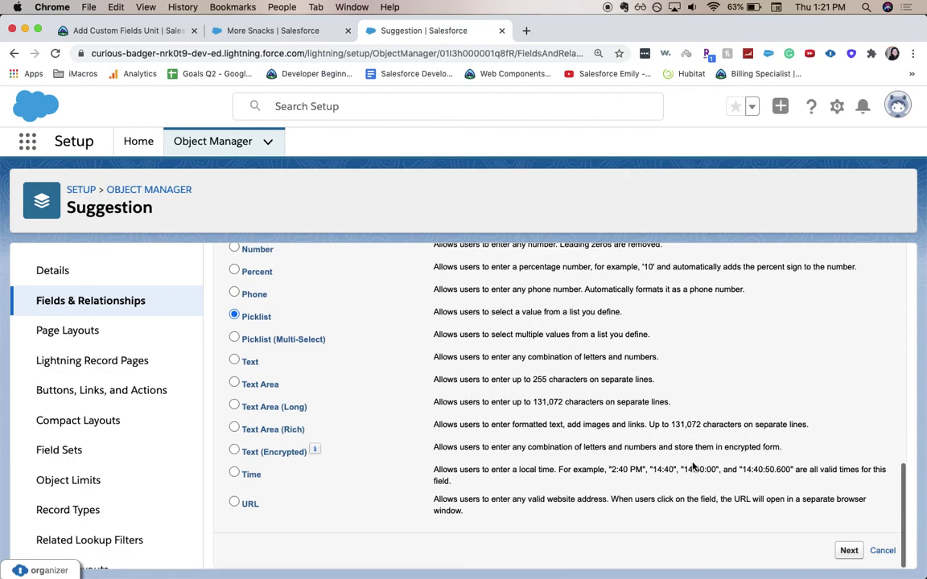
{"action": "left_click", "coordinate": [848, 551]}
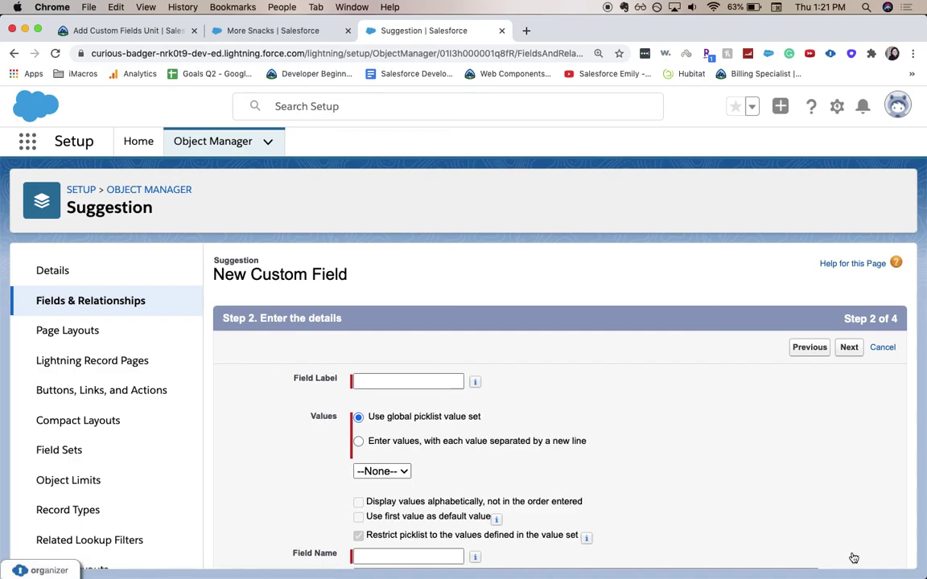
- Label the picklist field Status and choose to enter its values individually instead of using a global value set
{"action": "left_click", "coordinate": [413, 383]}
{"action": "type", "text": "Status"}
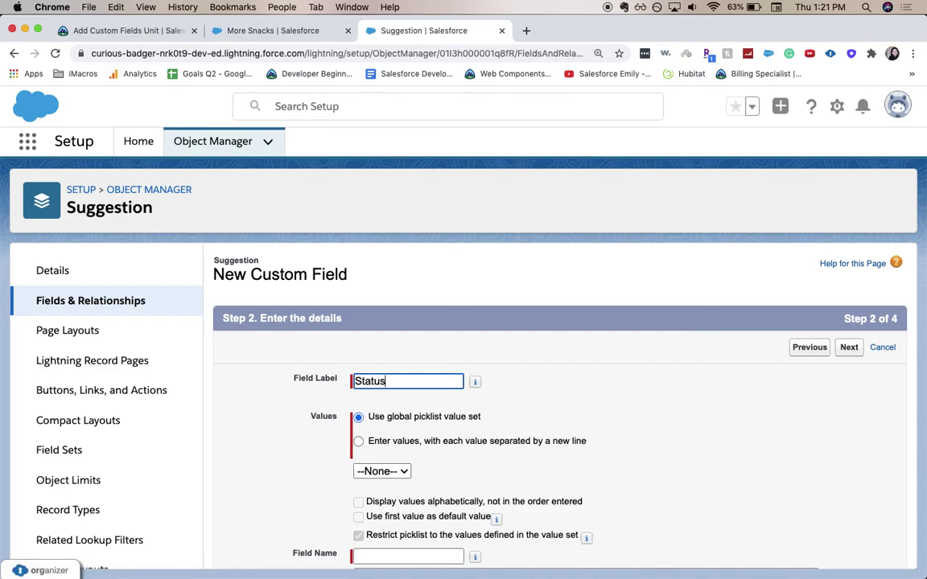
{"action": "key", "text": "Tab"}
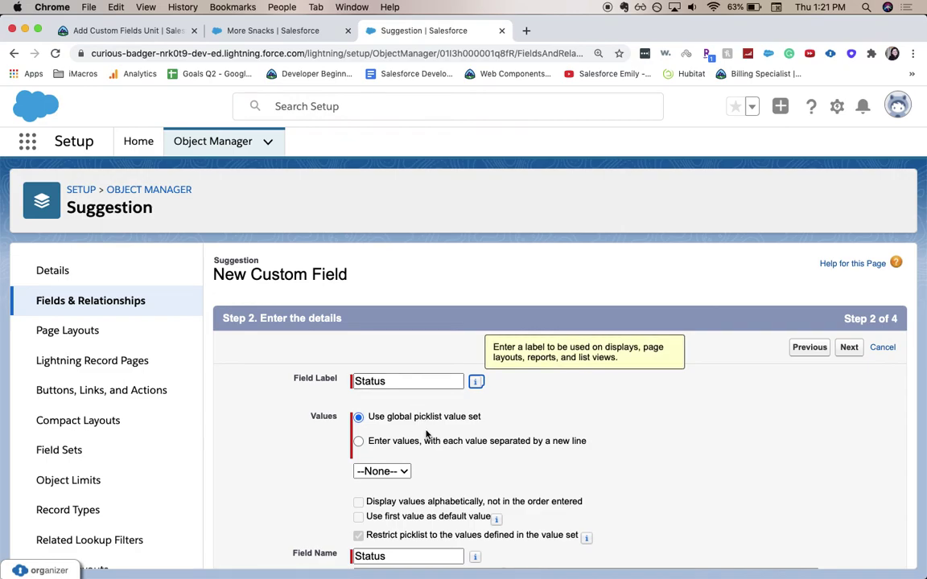
{"action": "scroll", "coordinate": [426, 435], "scroll_direction": "down", "scroll_amount": 1}
{"action": "left_click", "coordinate": [403, 414]}
- Enter the picklist values New, Underconsideration, In Progress and Implemented on separate lines
{"action": "left_click", "coordinate": [406, 474]}
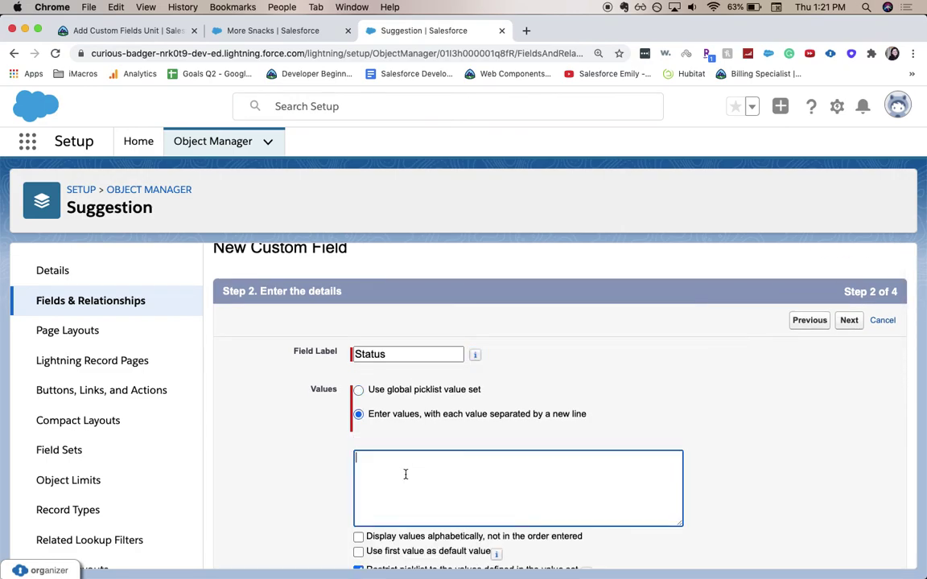
{"action": "scroll", "coordinate": [406, 475], "scroll_direction": "down", "scroll_amount": 2}
{"action": "type", "text": "New"}
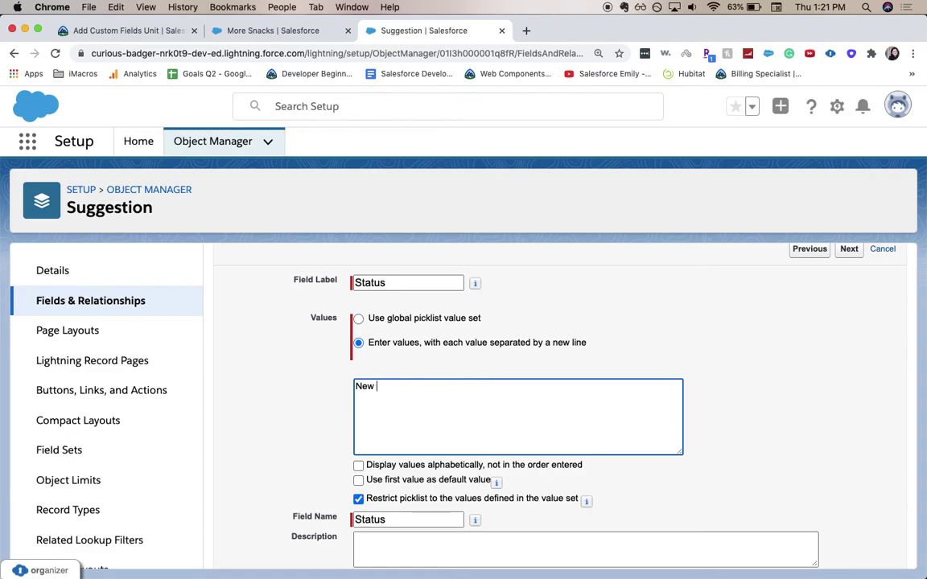
{"action": "type", "text": " Underconside"}
{"action": "key", "text": "BackSpace"}
{"action": "type", "text": "de"}
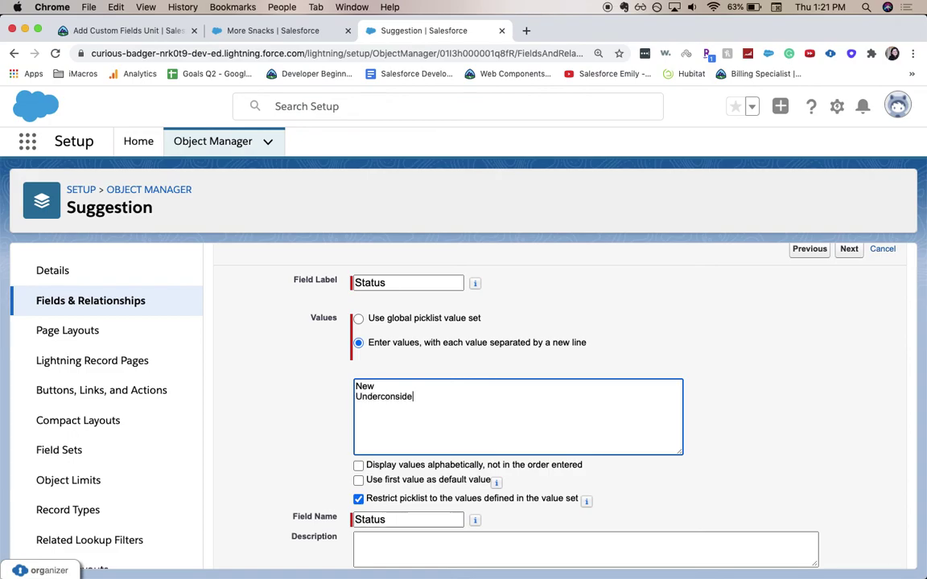
{"action": "type", "text": "ration "}
{"action": "type", "text": "In "}
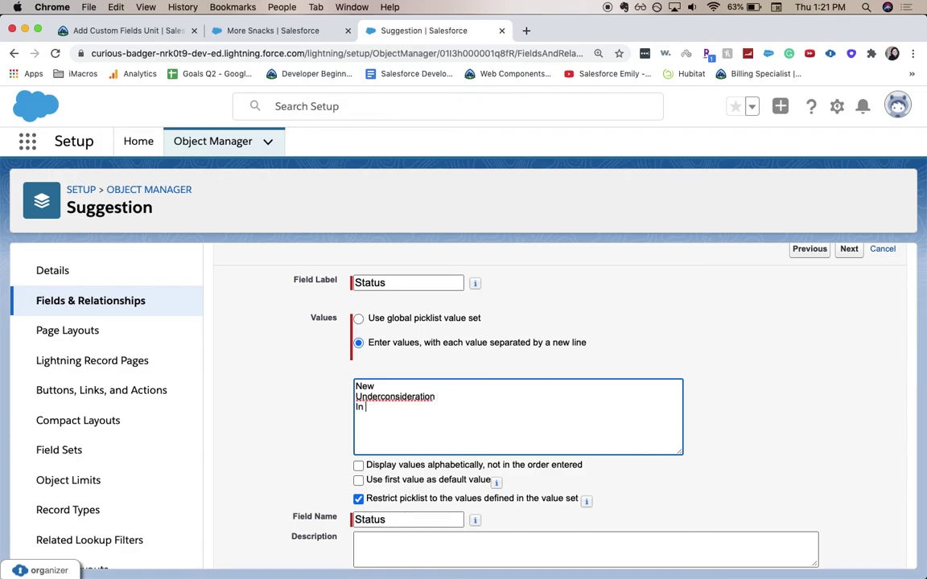
{"action": "type", "text": "Pro"}
{"action": "type", "text": "ented"}
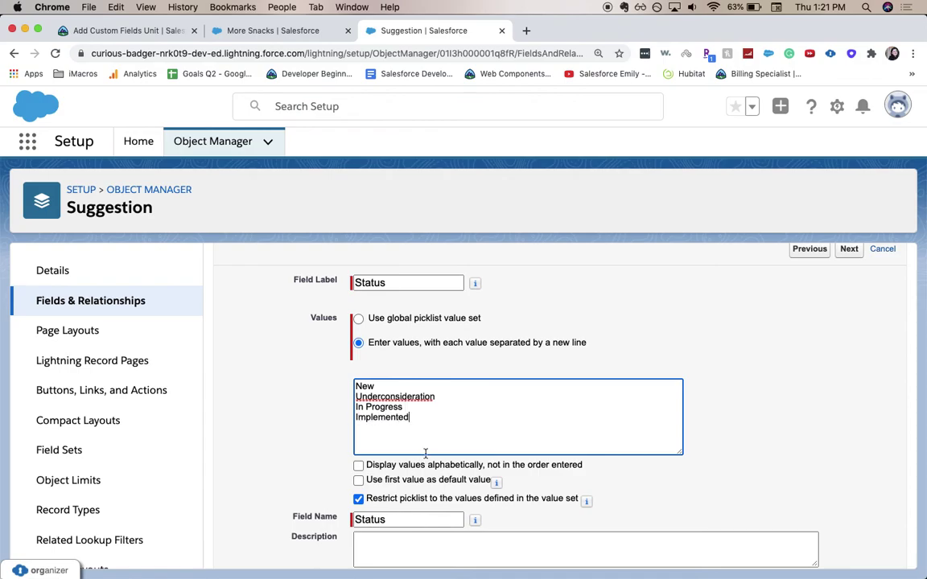
- Correct the second picklist value to "Under Consideration"
{"action": "right_click", "coordinate": [419, 396]}
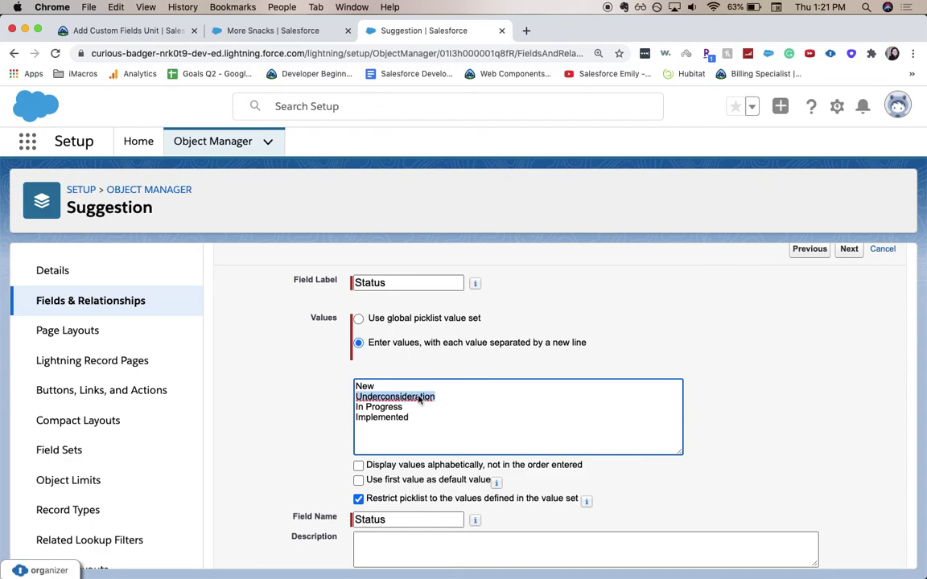
{"action": "left_click", "coordinate": [487, 339]}
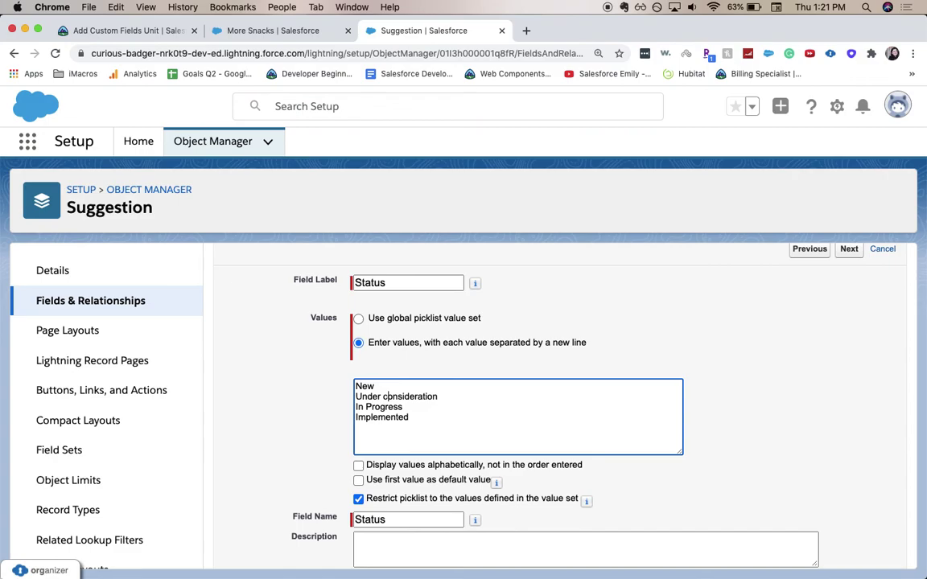
{"action": "key", "text": "BackSpace"}
{"action": "type", "text": "C"}
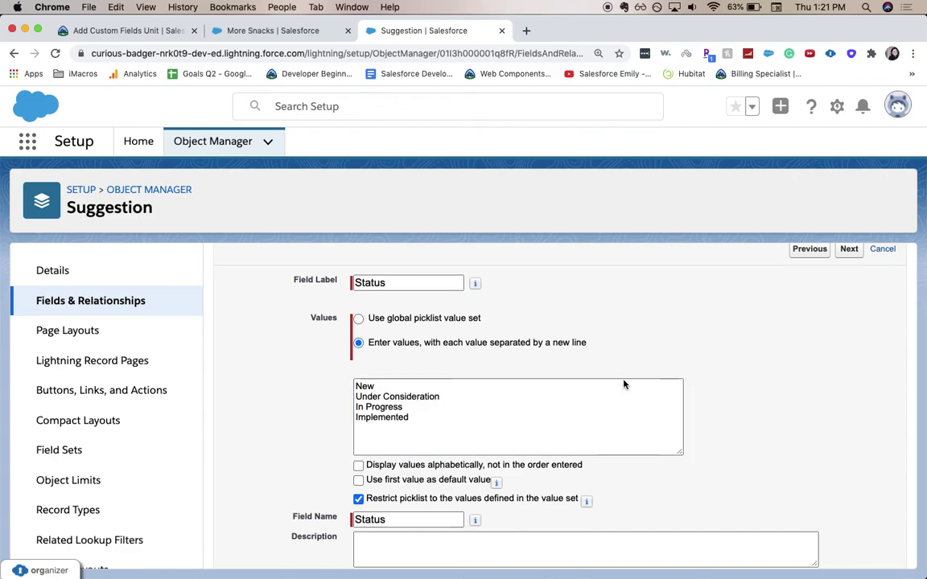
- Use the first value as the Status field's default and proceed to field-level security
{"action": "scroll", "coordinate": [627, 400], "scroll_direction": "down", "scroll_amount": 1}
{"action": "scroll", "coordinate": [626, 400], "scroll_direction": "up", "scroll_amount": 1}
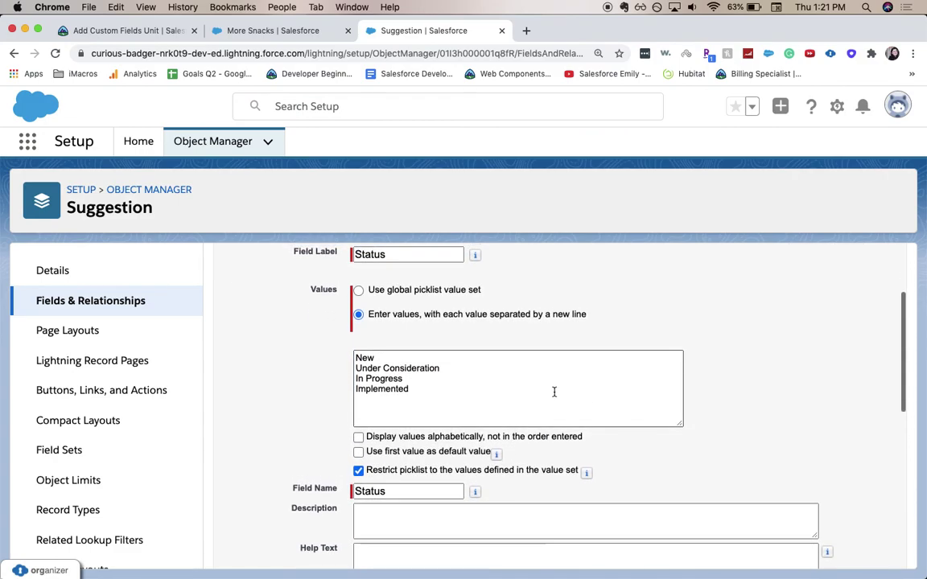
{"action": "left_click", "coordinate": [478, 454]}
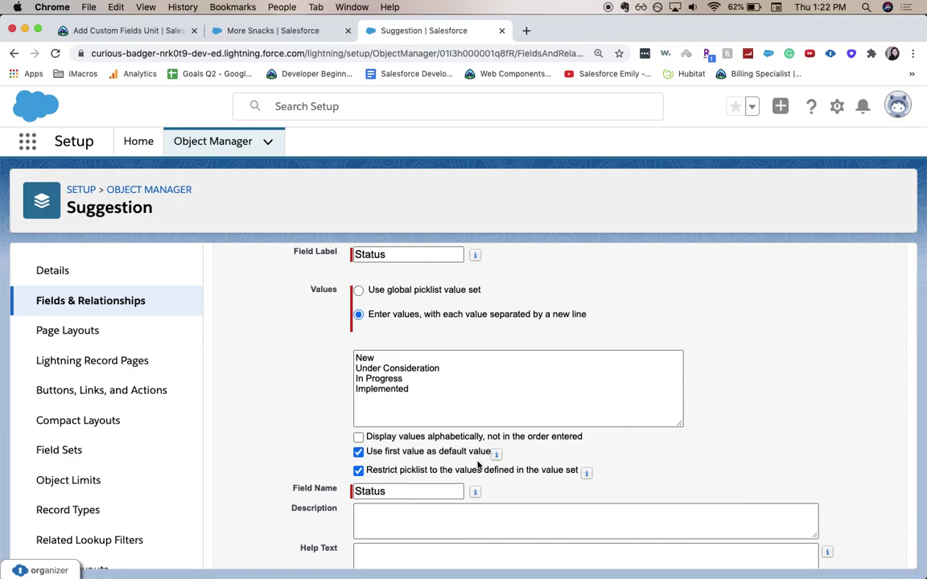
{"action": "scroll", "coordinate": [478, 465], "scroll_direction": "down", "scroll_amount": 10}
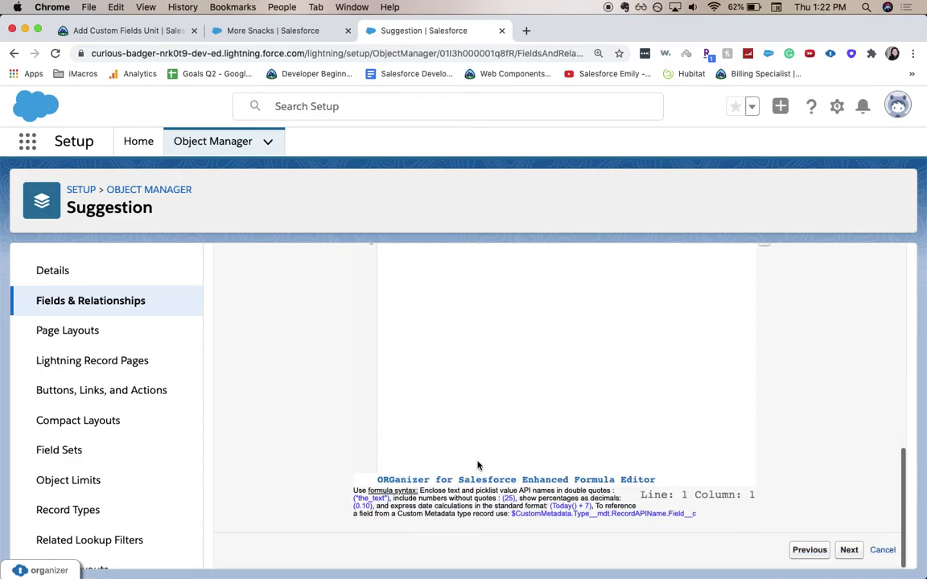
{"action": "left_click", "coordinate": [850, 549]}
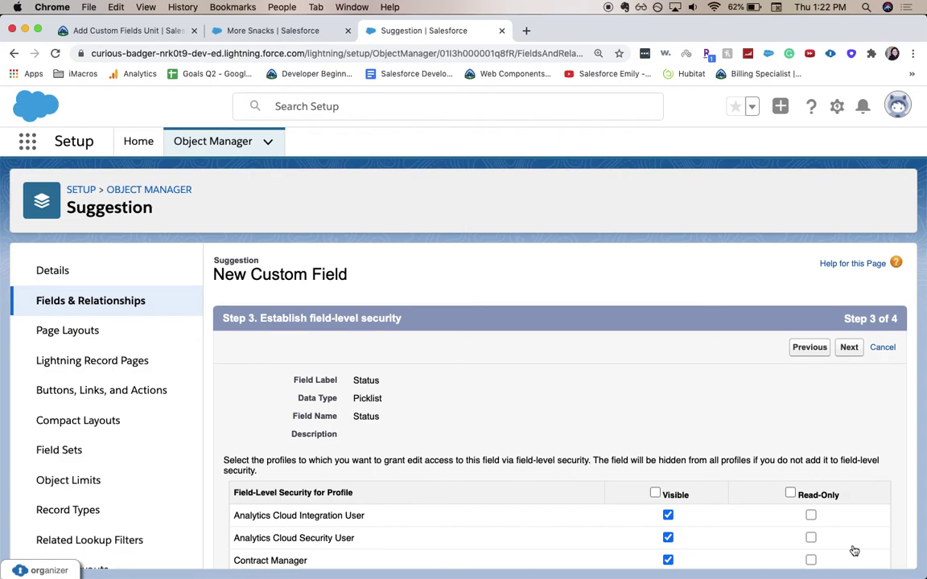
- Make the Status field read-only for every profile except System Administrator and proceed to the page layouts
{"action": "scroll", "coordinate": [724, 422], "scroll_direction": "down", "scroll_amount": 3}
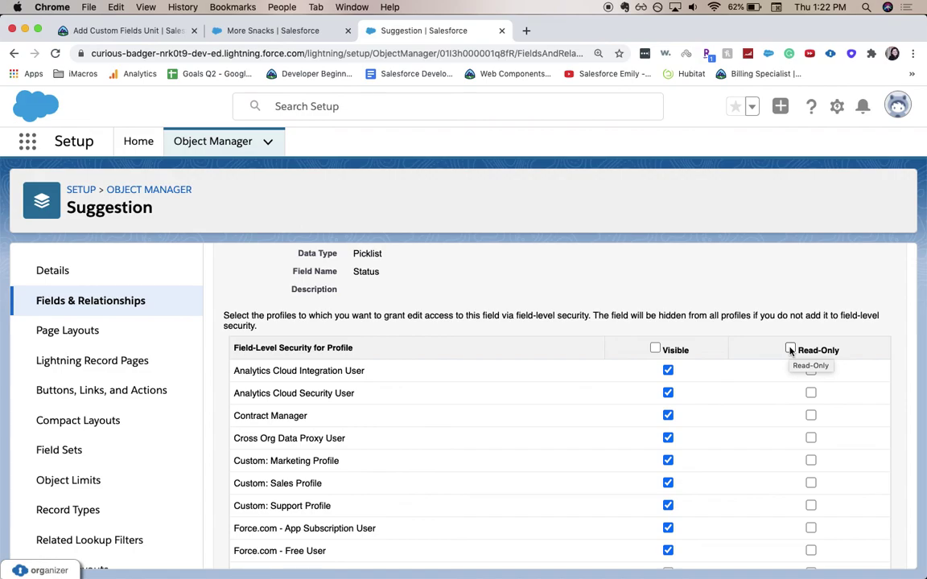
{"action": "left_click", "coordinate": [790, 349]}
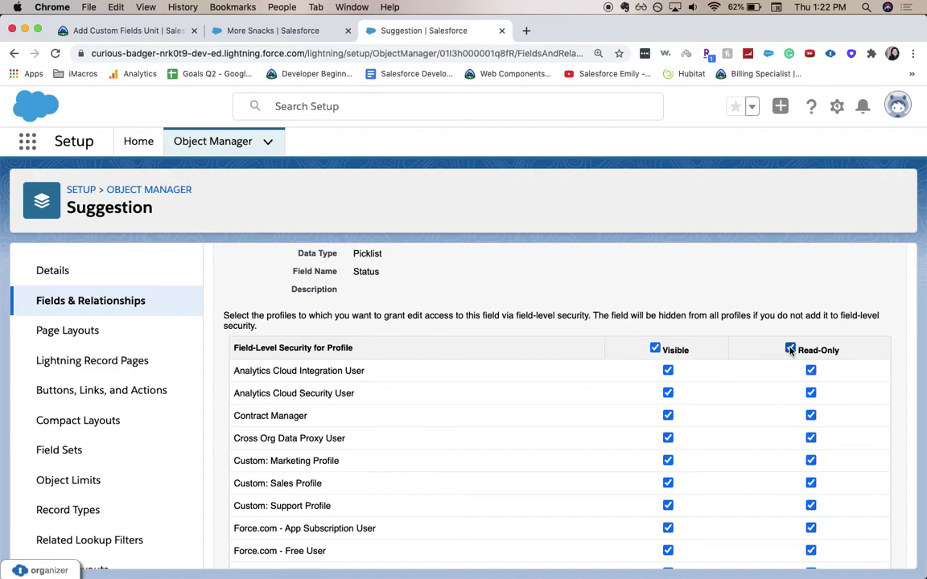
{"action": "scroll", "coordinate": [790, 351], "scroll_direction": "down", "scroll_amount": 10}
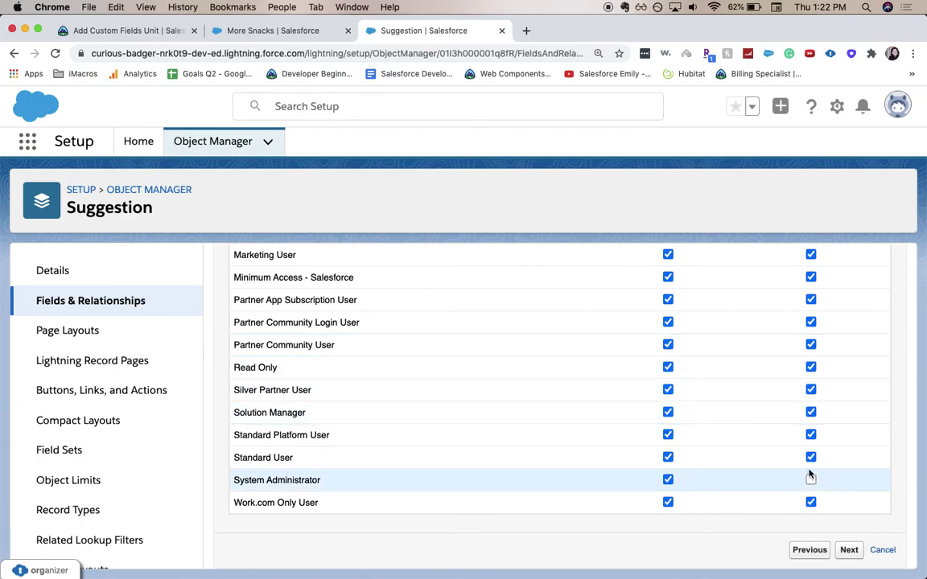
{"action": "left_click", "coordinate": [810, 478]}
{"action": "left_click", "coordinate": [811, 478]}
{"action": "left_click", "coordinate": [849, 549]}
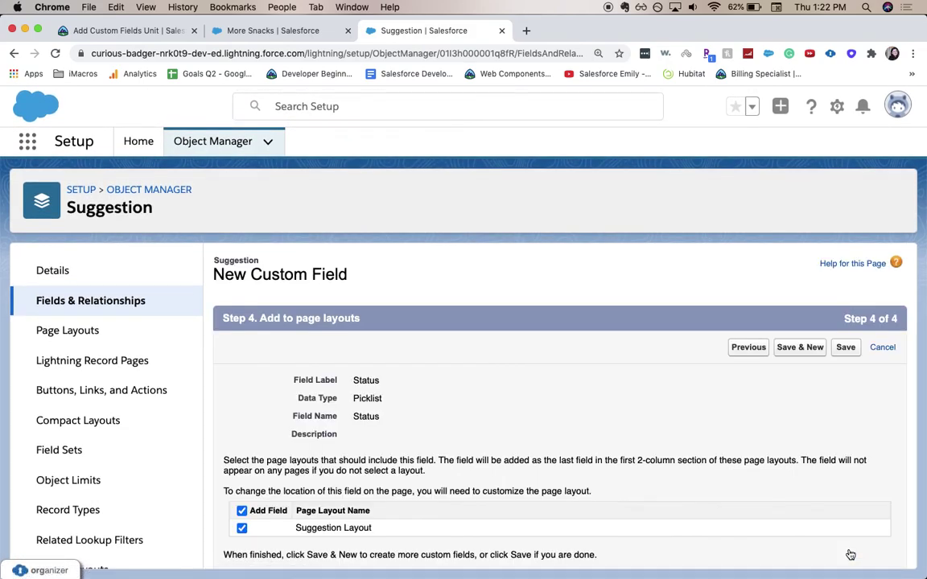
- Save the Status field with the Suggestion Layout included and start another custom field with the Date data type
{"action": "left_click", "coordinate": [812, 355]}
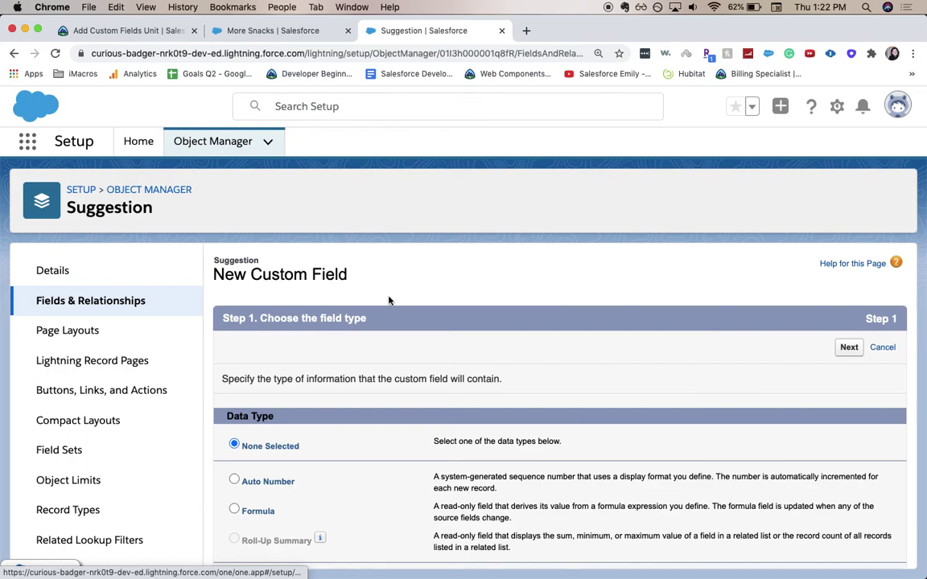
{"action": "scroll", "coordinate": [325, 358], "scroll_direction": "down", "scroll_amount": 10}
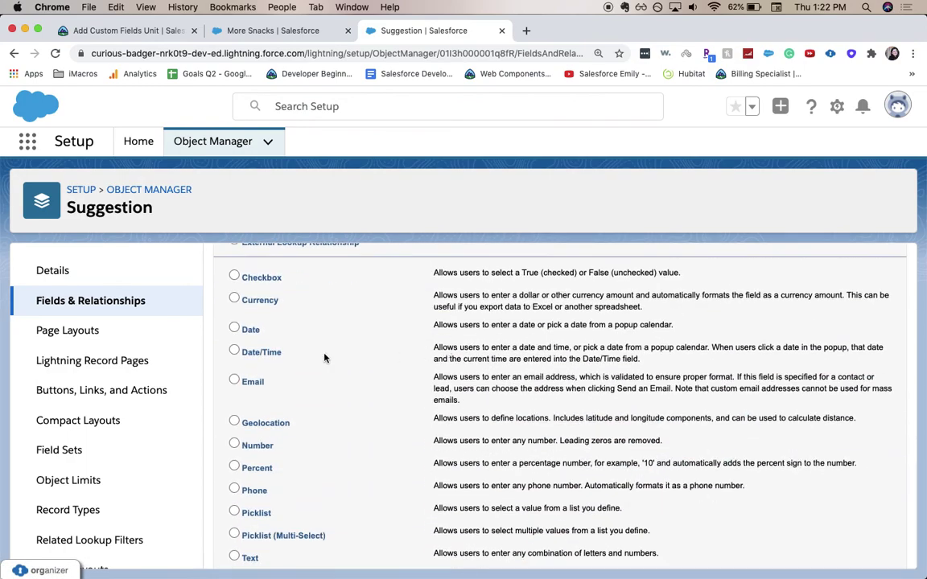
{"action": "left_click", "coordinate": [234, 328]}
{"action": "scroll", "coordinate": [243, 326], "scroll_direction": "down", "scroll_amount": 5}
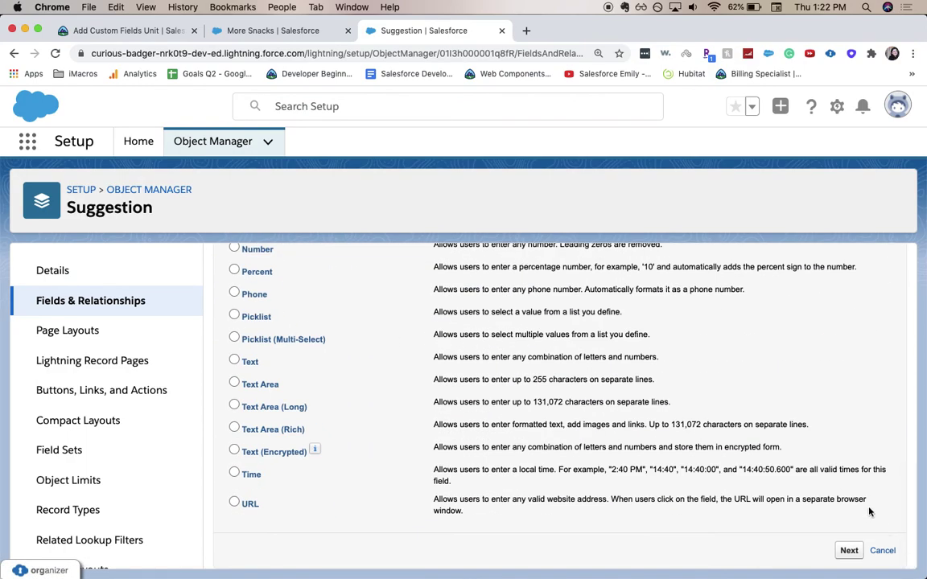
{"action": "left_click", "coordinate": [848, 551]}
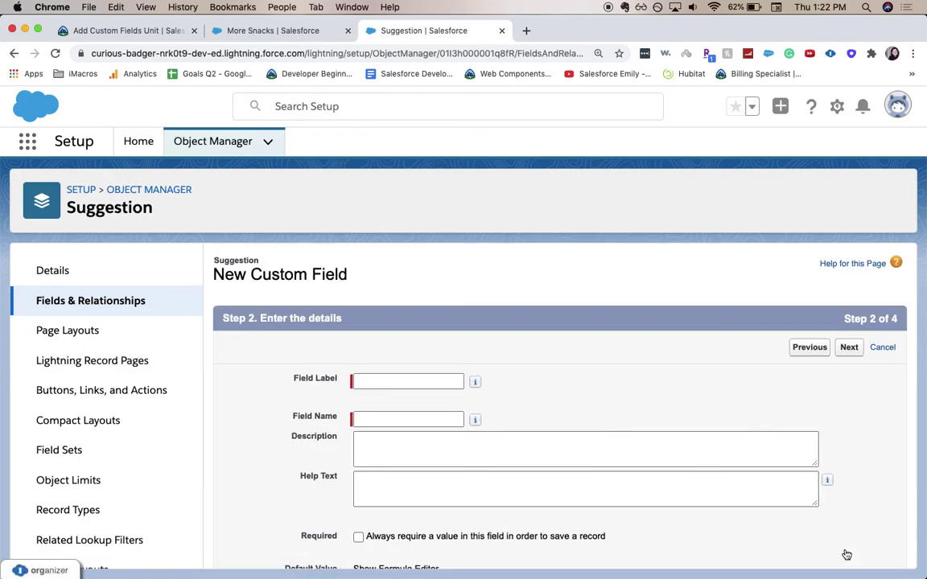
- Label the date field Implemented Date and let its field name fill in as Implemented_Date
{"action": "left_click", "coordinate": [441, 378]}
{"action": "type", "text": "Im"}
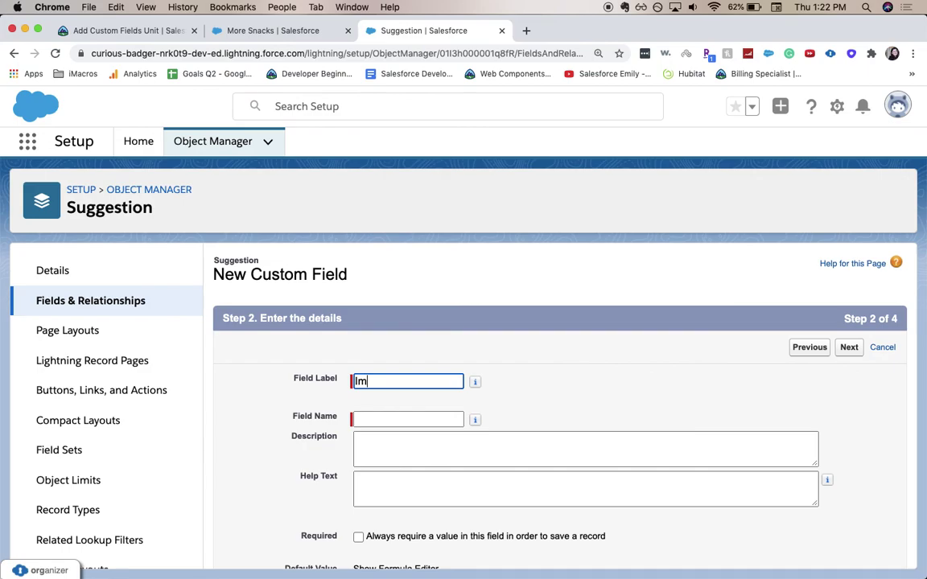
{"action": "type", "text": "plemented Date"}
{"action": "key", "text": "Tab"}
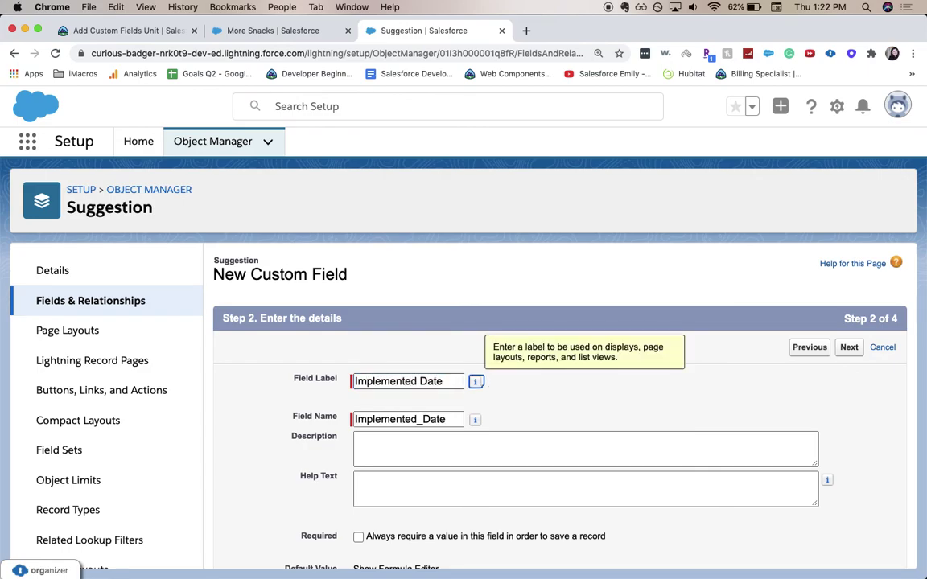
{"action": "key", "text": "Tab"}
{"action": "key", "text": "Tab"}
{"action": "scroll", "coordinate": [497, 503], "scroll_direction": "down", "scroll_amount": 3}
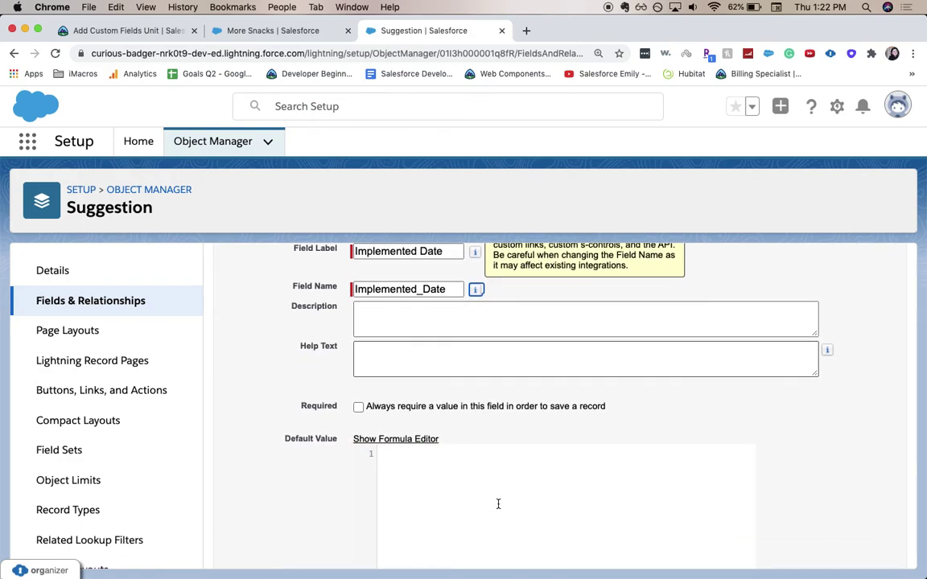
- Make the Implemented Date field read-only for every profile except System Administrator and save it with the Suggestion Layout included
{"action": "scroll", "coordinate": [498, 503], "scroll_direction": "down", "scroll_amount": 2}
{"action": "scroll", "coordinate": [636, 459], "scroll_direction": "down", "scroll_amount": 5}
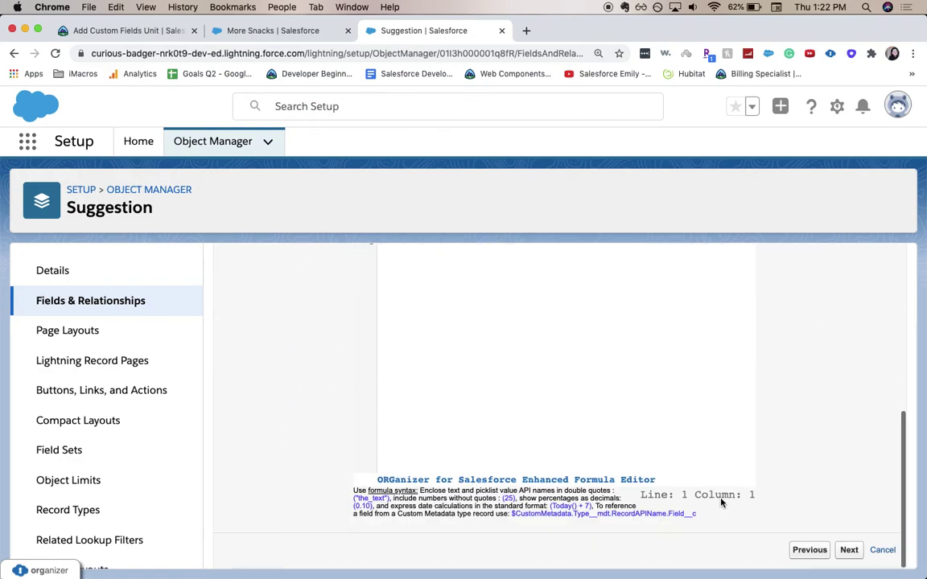
{"action": "left_click", "coordinate": [848, 551]}
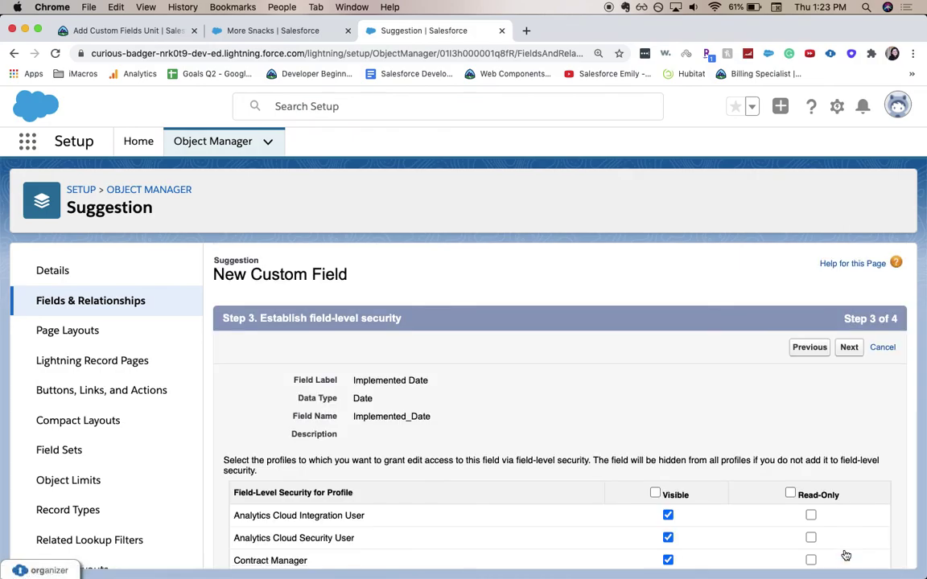
{"action": "left_click", "coordinate": [790, 493]}
{"action": "scroll", "coordinate": [790, 492], "scroll_direction": "down", "scroll_amount": 10}
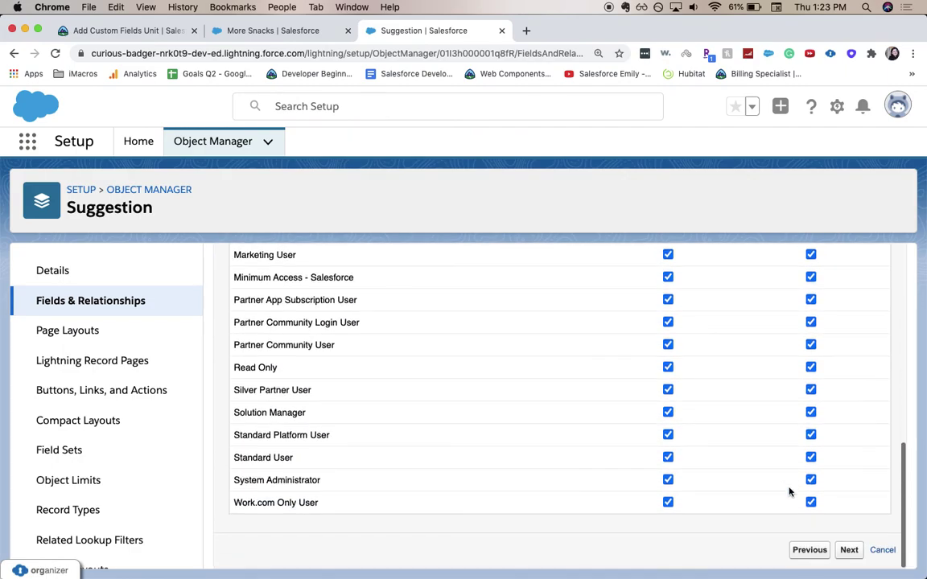
{"action": "left_click", "coordinate": [811, 481]}
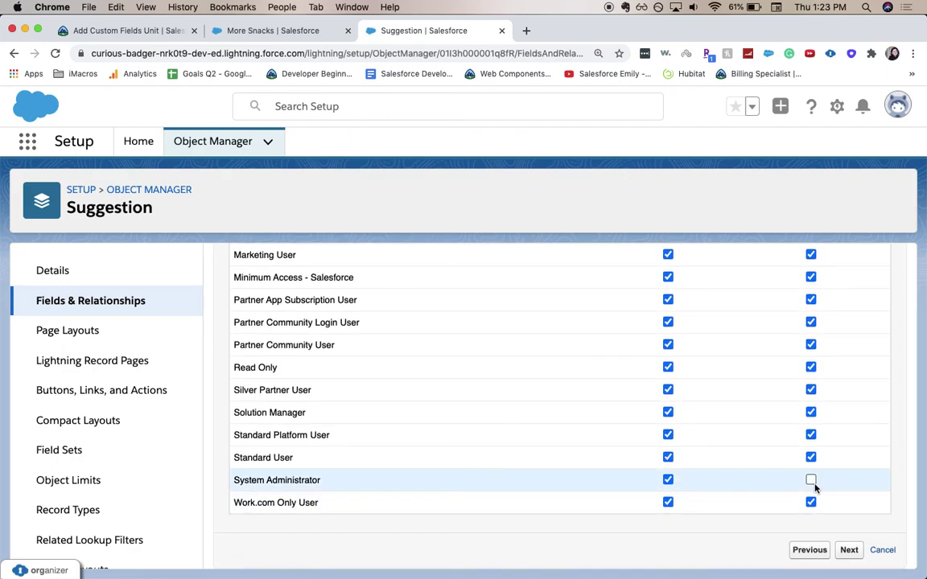
{"action": "left_click", "coordinate": [848, 550]}
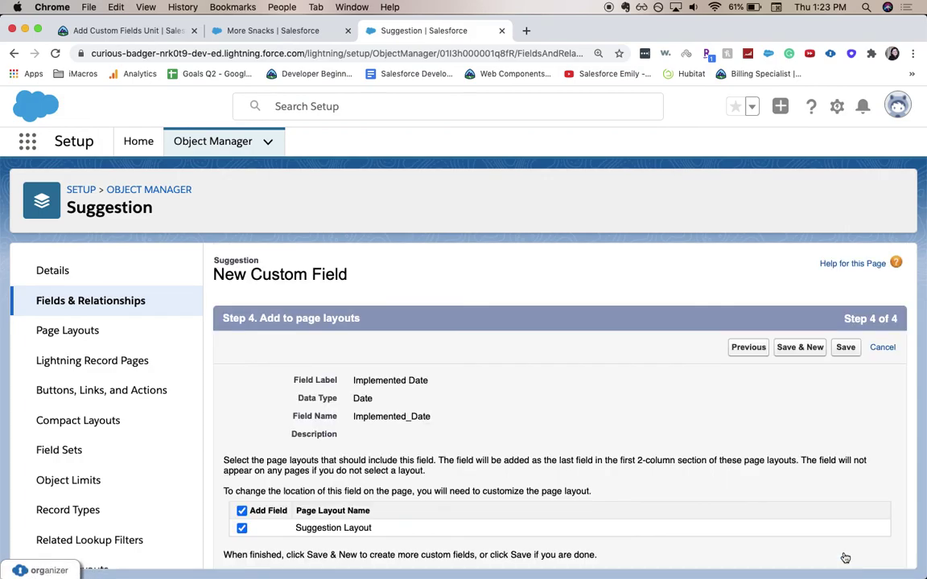
{"action": "left_click", "coordinate": [846, 346]}
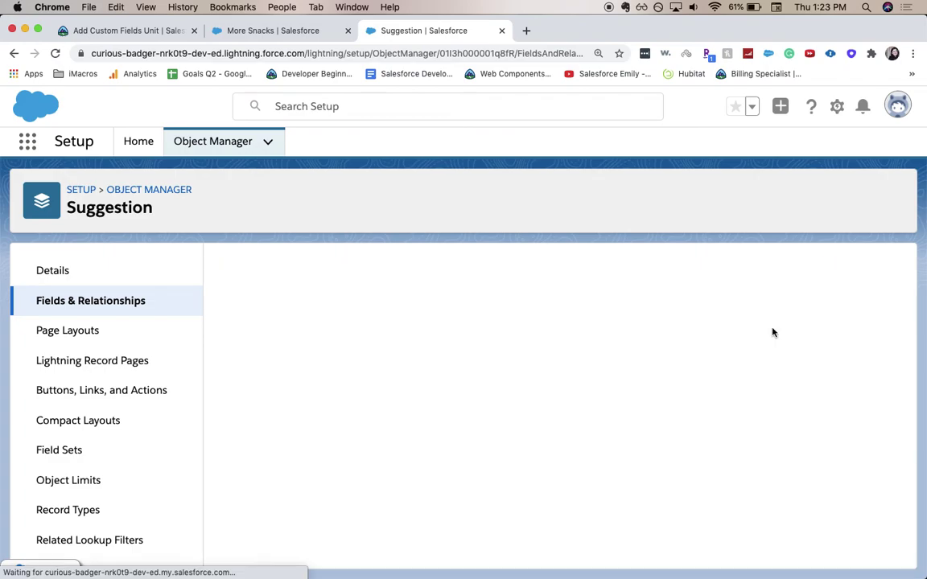
- Reload the More Snacks suggestion record and check its related lists and details for the new fields
{"action": "left_click", "coordinate": [256, 32]}
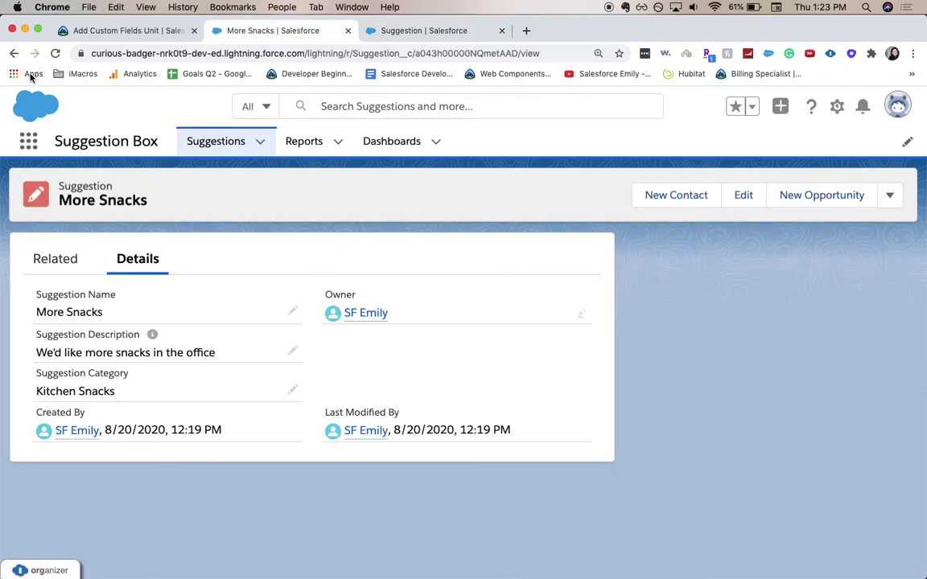
{"action": "left_click", "coordinate": [54, 53]}
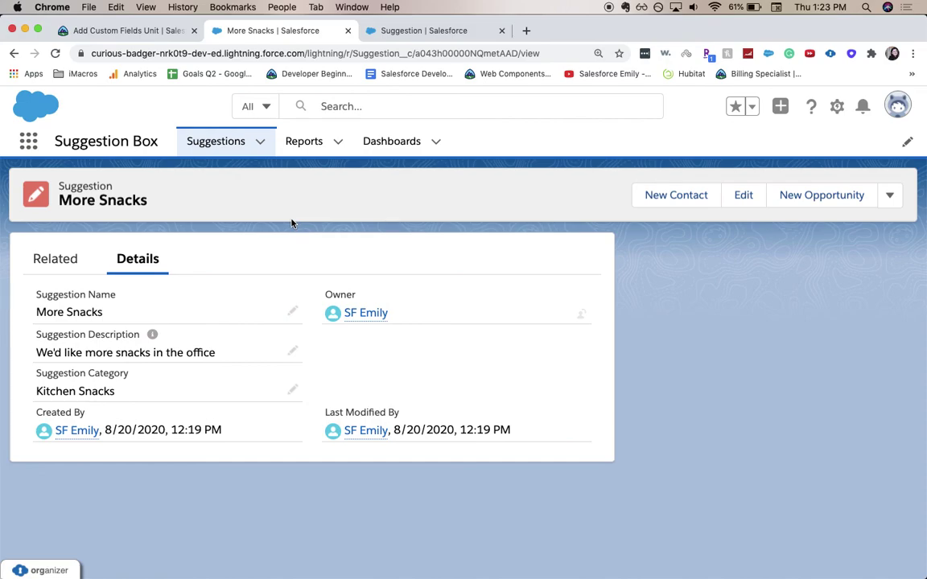
{"action": "left_click", "coordinate": [71, 262]}
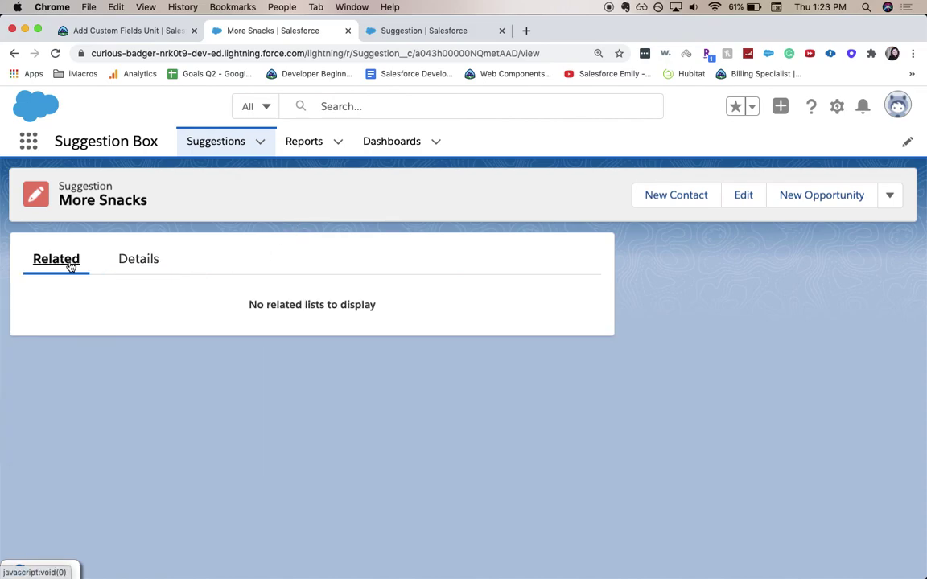
{"action": "left_click", "coordinate": [145, 256]}
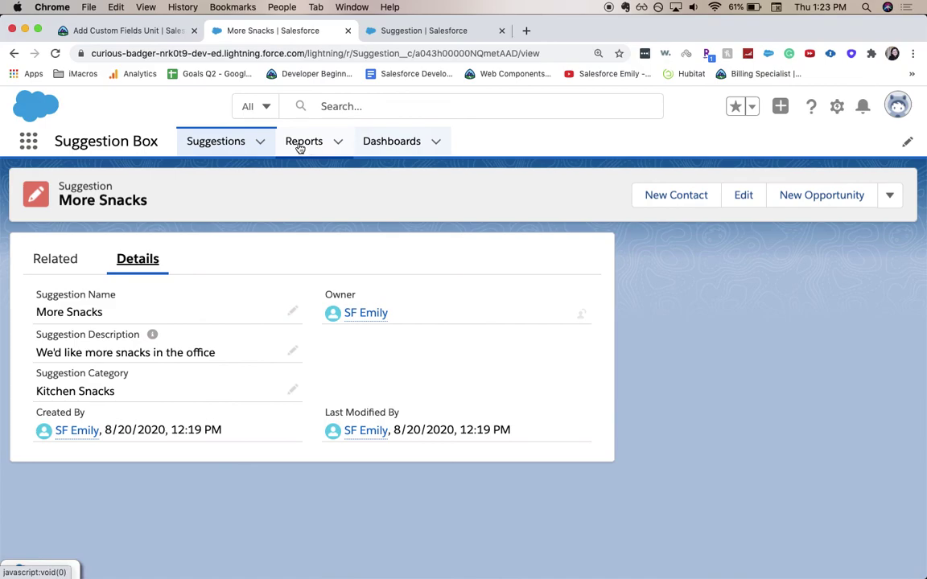
- Create and save a suggestion named Less Hours with the category Employee Services, leaving the description, status and implemented date empty
{"action": "left_click", "coordinate": [195, 140]}
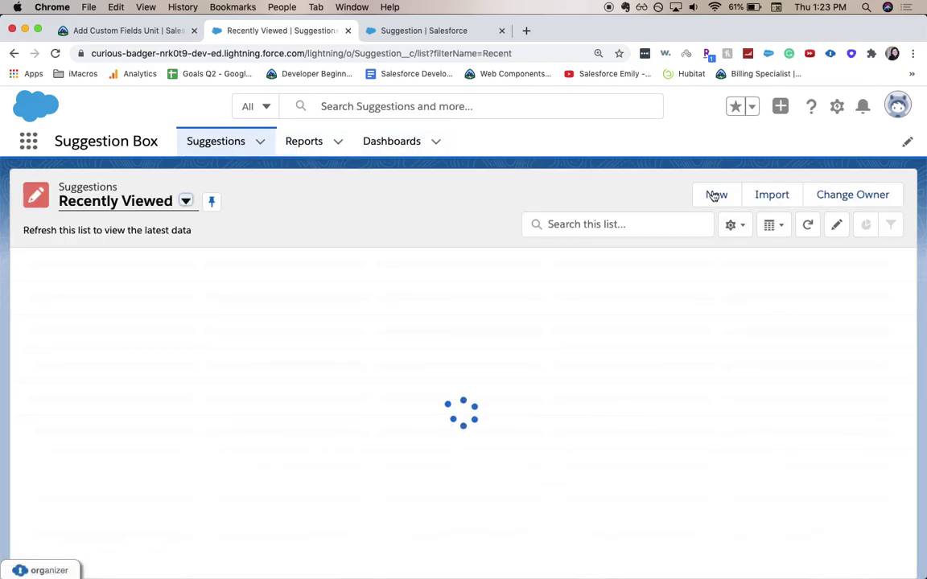
{"action": "left_click", "coordinate": [715, 195]}
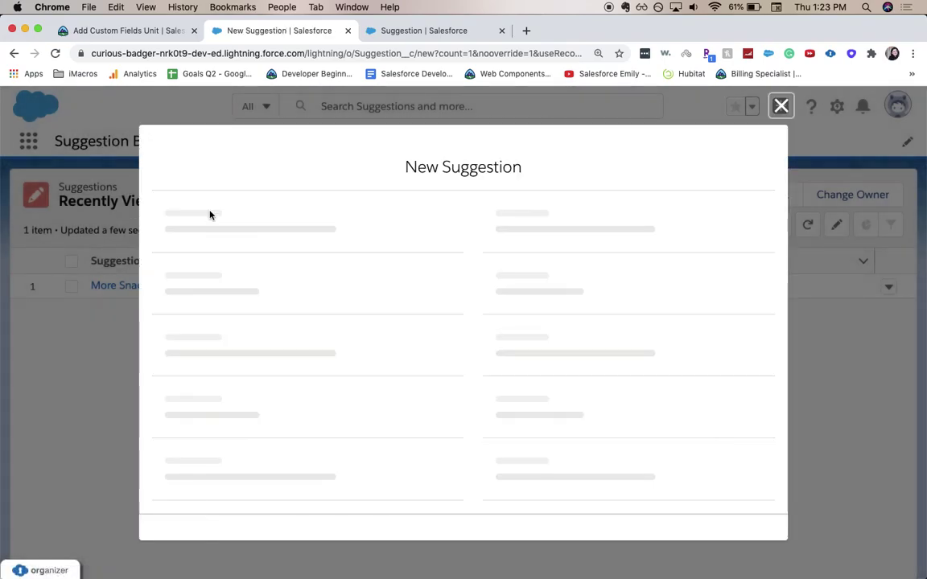
{"action": "scroll", "coordinate": [251, 250], "scroll_direction": "down", "scroll_amount": 2}
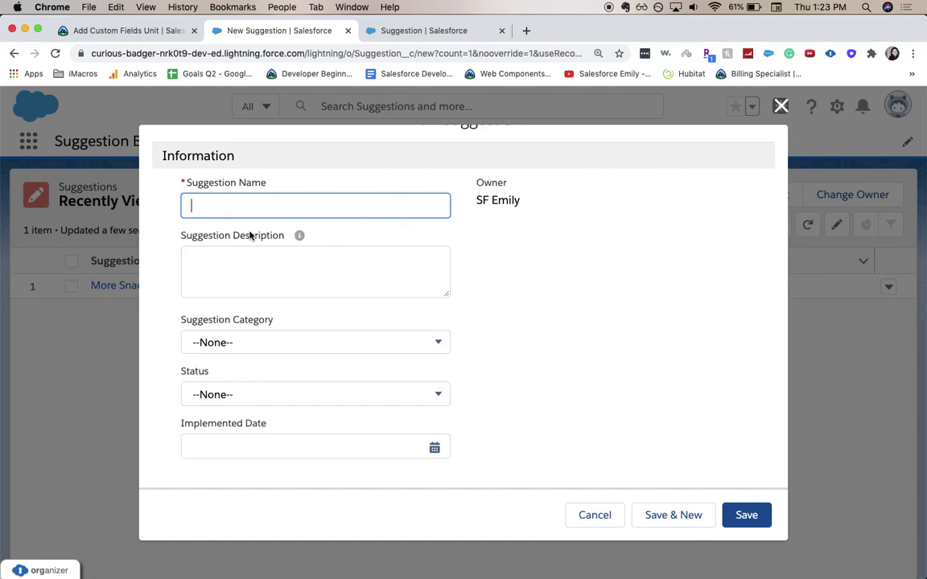
{"action": "type", "text": "Less Hours"}
{"action": "key", "text": "Tab"}
{"action": "key", "text": "Tab"}
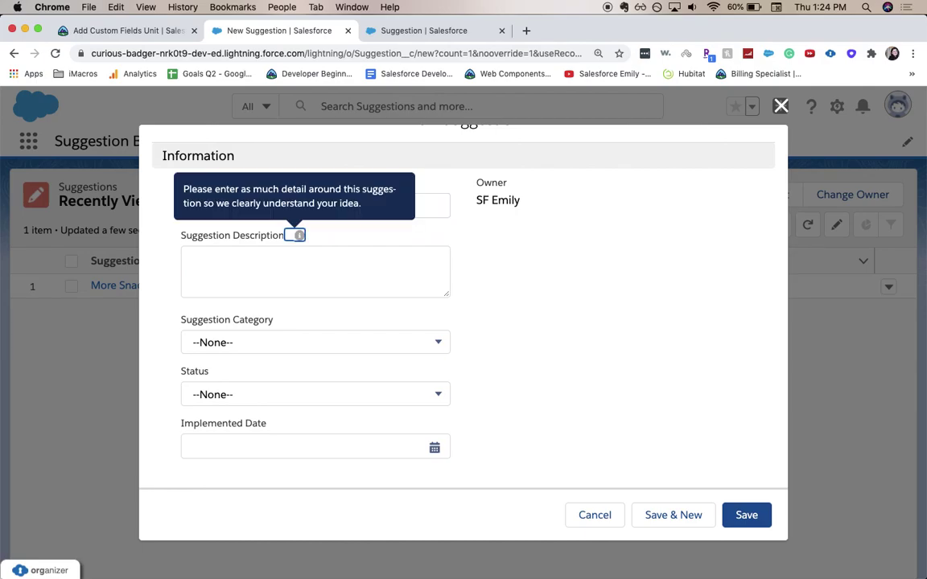
{"action": "left_click", "coordinate": [254, 343]}
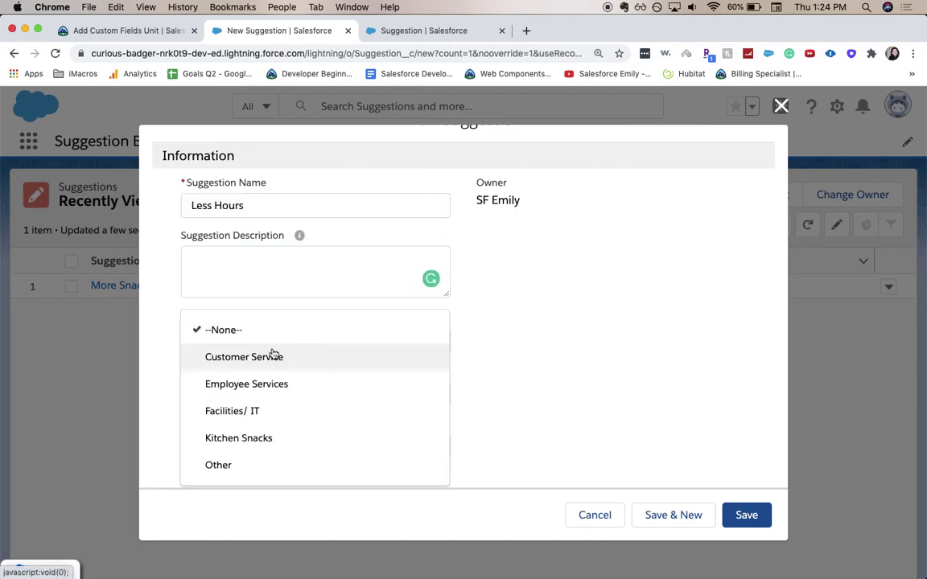
{"action": "left_click", "coordinate": [338, 385]}
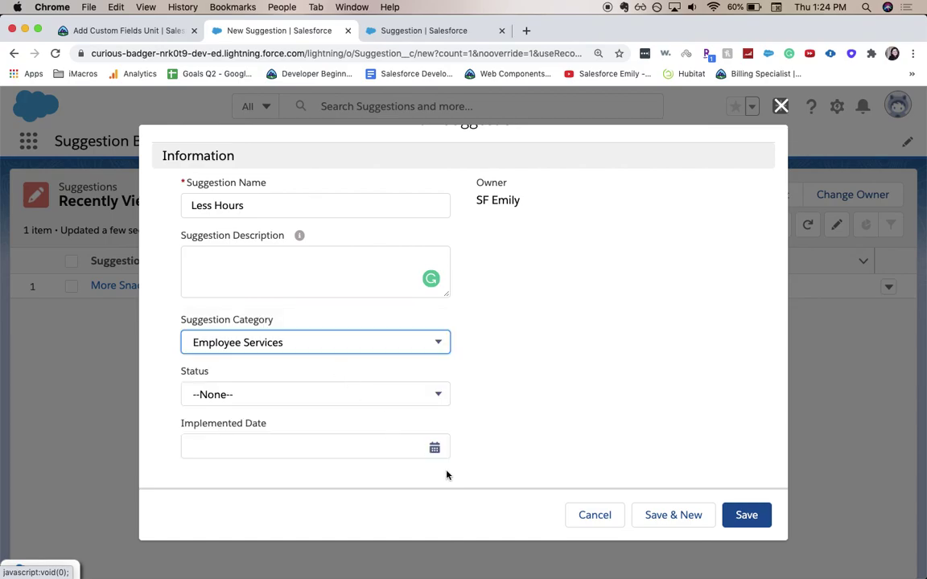
{"action": "left_click", "coordinate": [748, 514]}
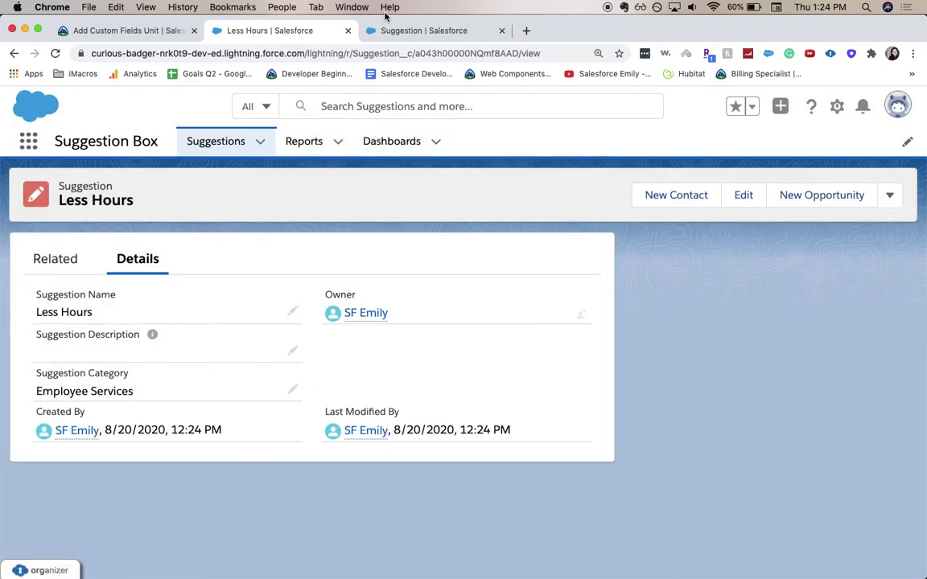
- Return to the Add Custom Fields unit on Trailhead and verify the step against My Trailhead Playground 2
{"action": "left_click", "coordinate": [136, 32]}
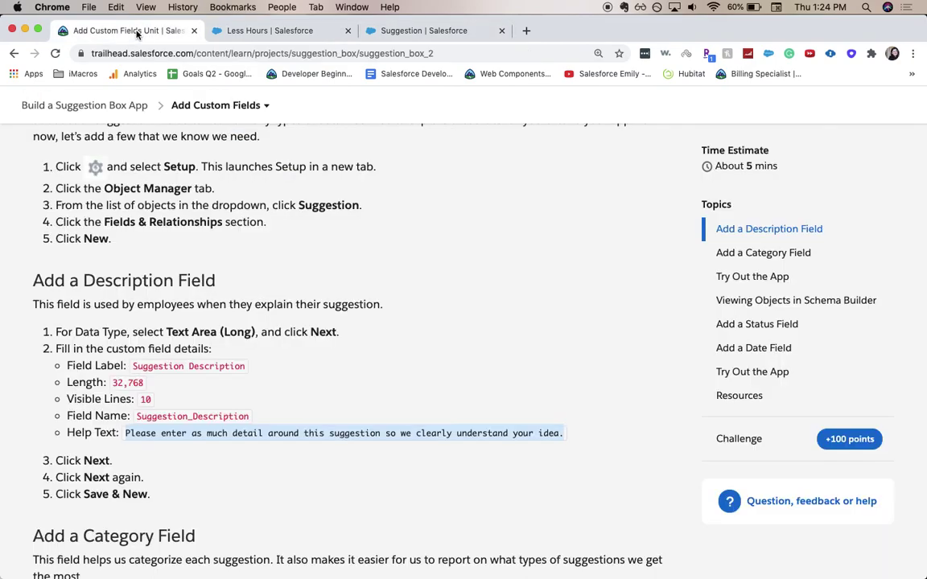
{"action": "left_click", "coordinate": [756, 434]}
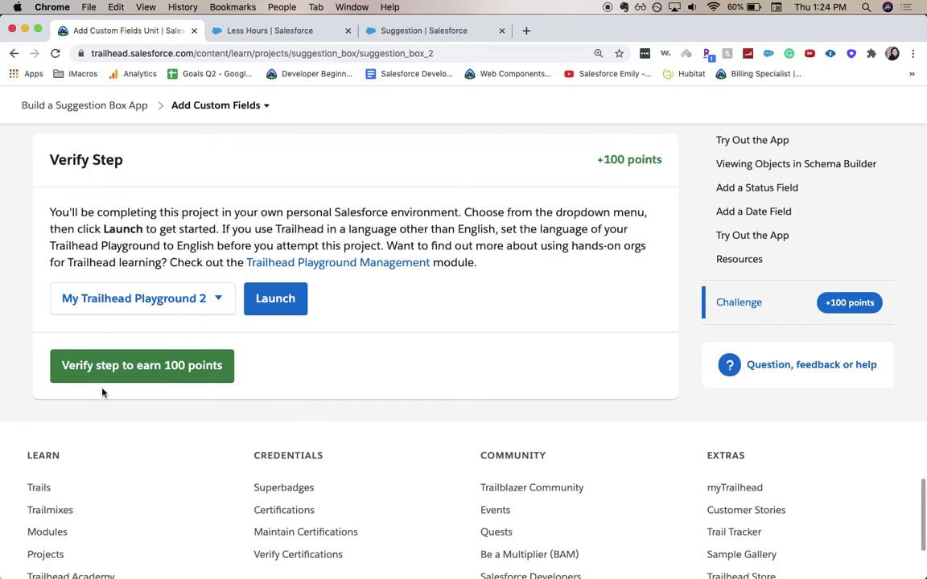
{"action": "left_click", "coordinate": [108, 386]}
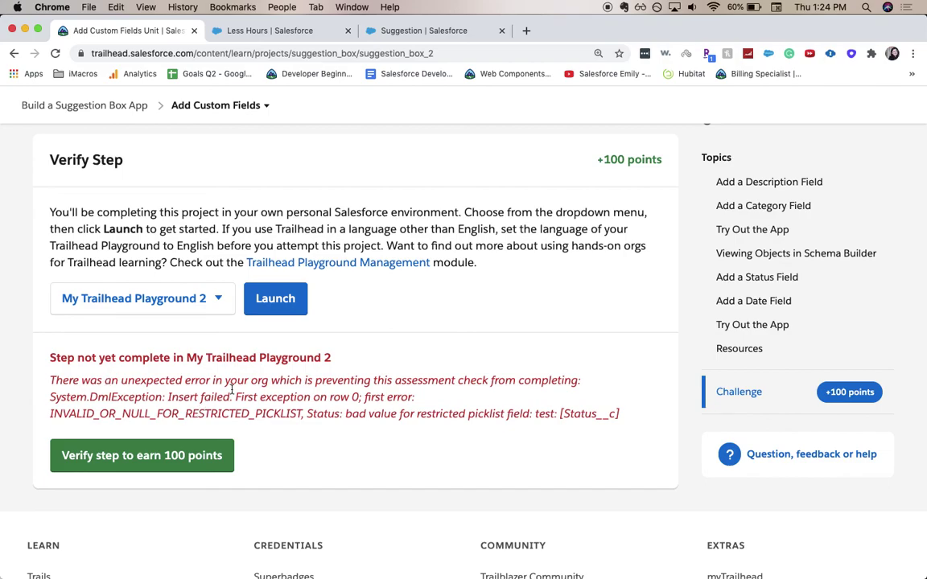
- Examine the verification error about the Status picklist and compare it with the unit's instructions for adding the Status field
{"action": "triple_click", "coordinate": [424, 403]}
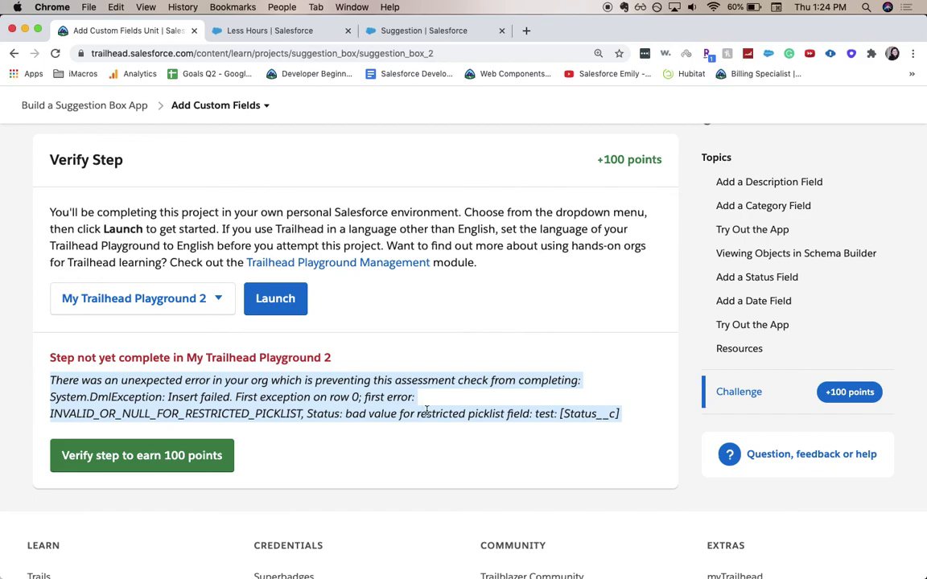
{"action": "triple_click", "coordinate": [426, 411]}
{"action": "double_click", "coordinate": [460, 414]}
{"action": "left_click", "coordinate": [460, 414]}
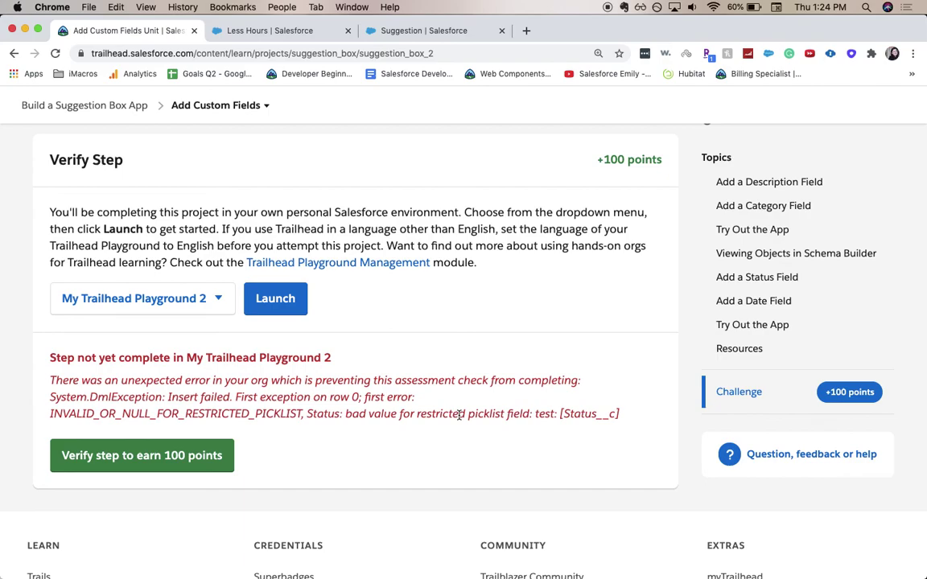
{"action": "scroll", "coordinate": [360, 248], "scroll_direction": "up", "scroll_amount": 5}
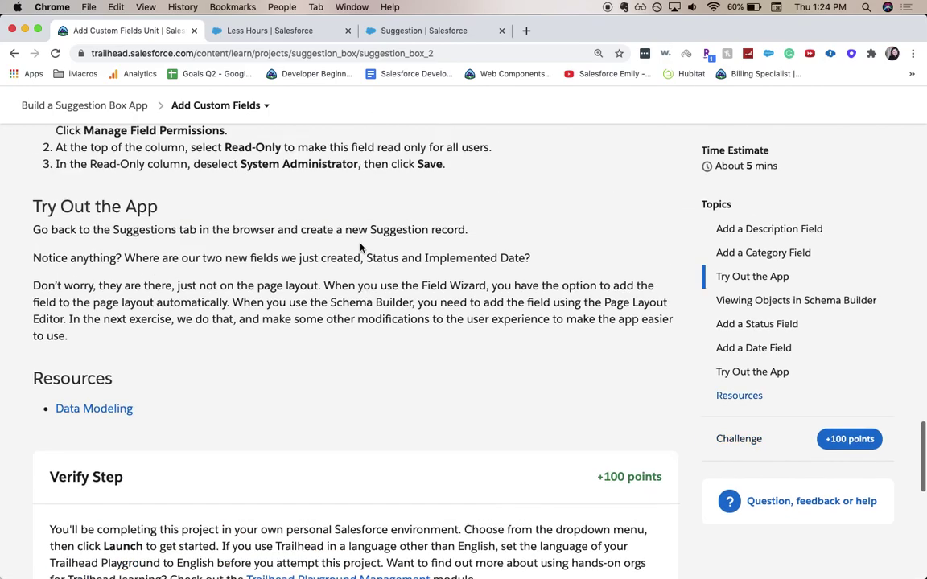
{"action": "scroll", "coordinate": [360, 248], "scroll_direction": "up", "scroll_amount": 8}
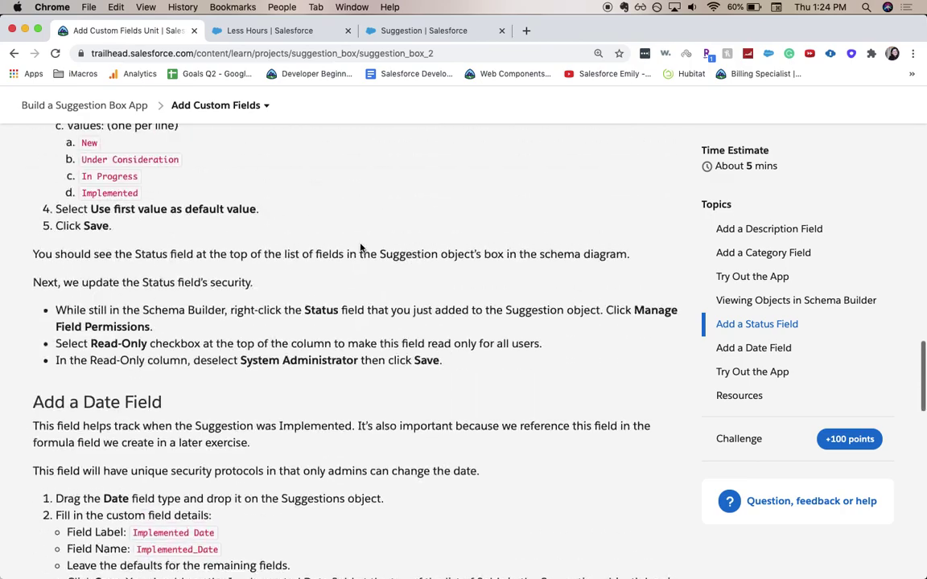
{"action": "scroll", "coordinate": [360, 248], "scroll_direction": "up", "scroll_amount": 2}
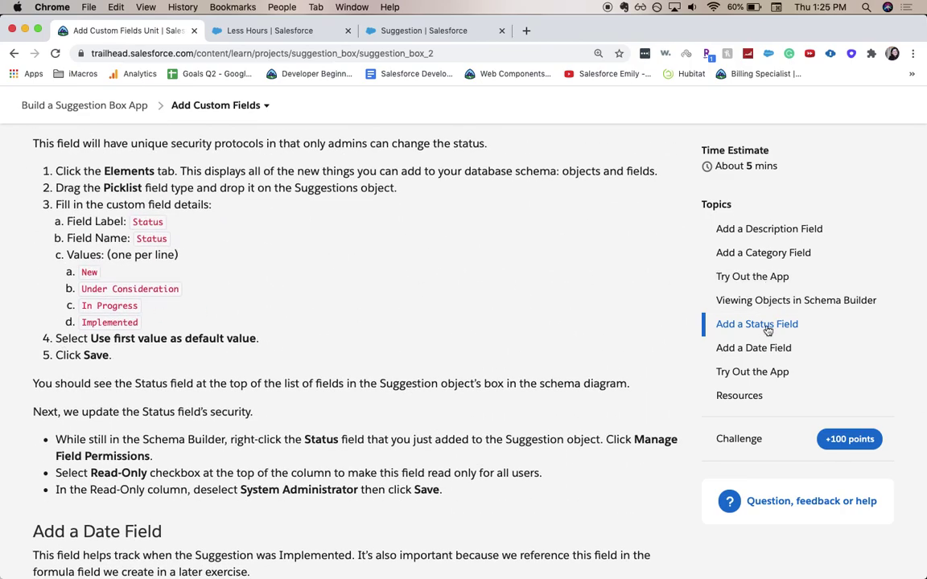
{"action": "double_click", "coordinate": [187, 339]}
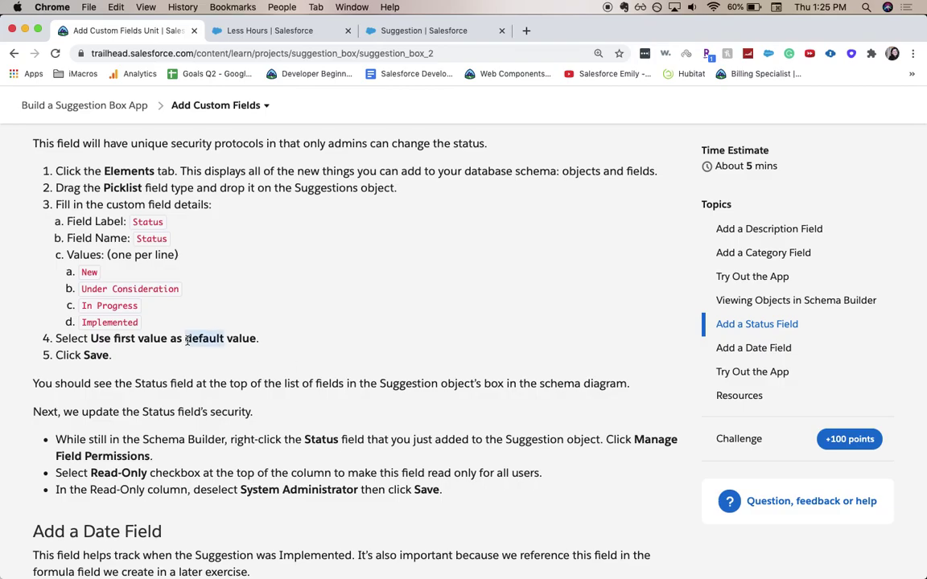
{"action": "left_click", "coordinate": [187, 339]}
{"action": "scroll", "coordinate": [206, 380], "scroll_direction": "down", "scroll_amount": 15}
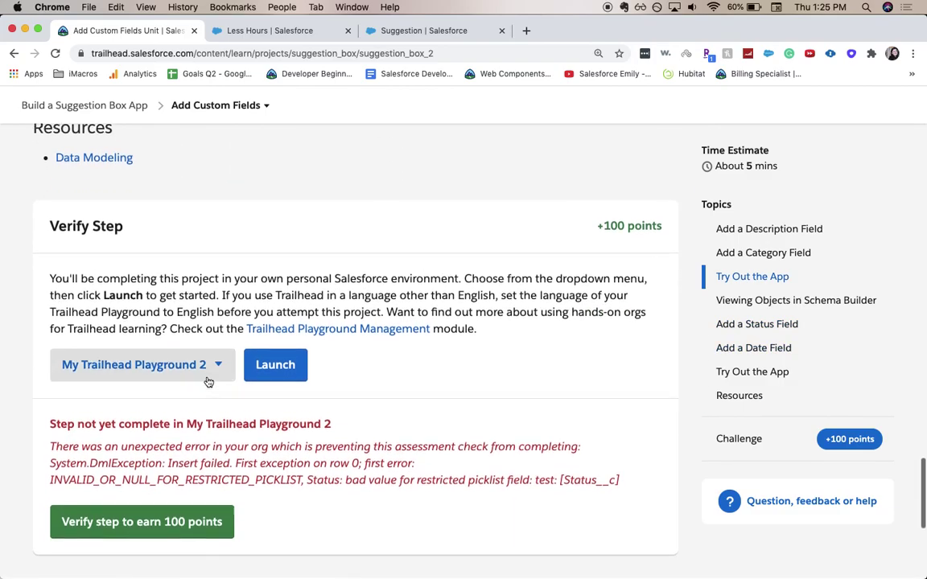
{"action": "scroll", "coordinate": [207, 378], "scroll_direction": "up", "scroll_amount": 10}
{"action": "scroll", "coordinate": [206, 376], "scroll_direction": "up", "scroll_amount": 2}
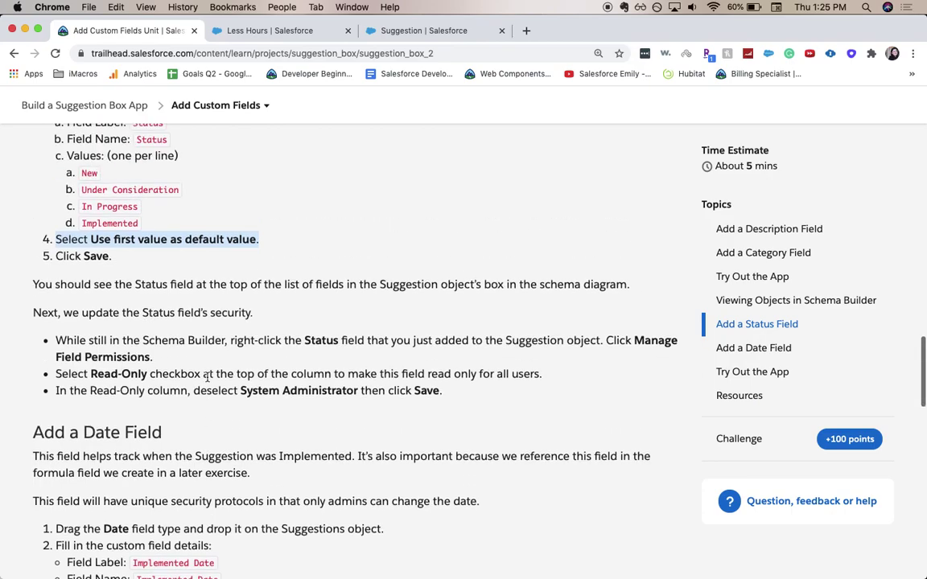
- Edit the Suggestion object's Status field so the picklist is not restricted to the values in its value set, and save it
{"action": "left_click", "coordinate": [269, 31]}
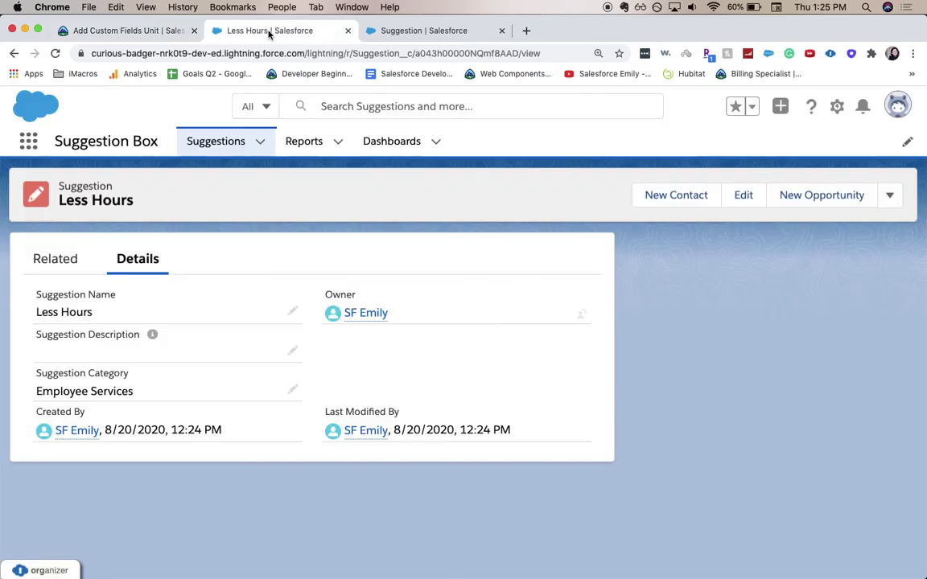
{"action": "left_click", "coordinate": [370, 31]}
{"action": "scroll", "coordinate": [298, 370], "scroll_direction": "down", "scroll_amount": 1}
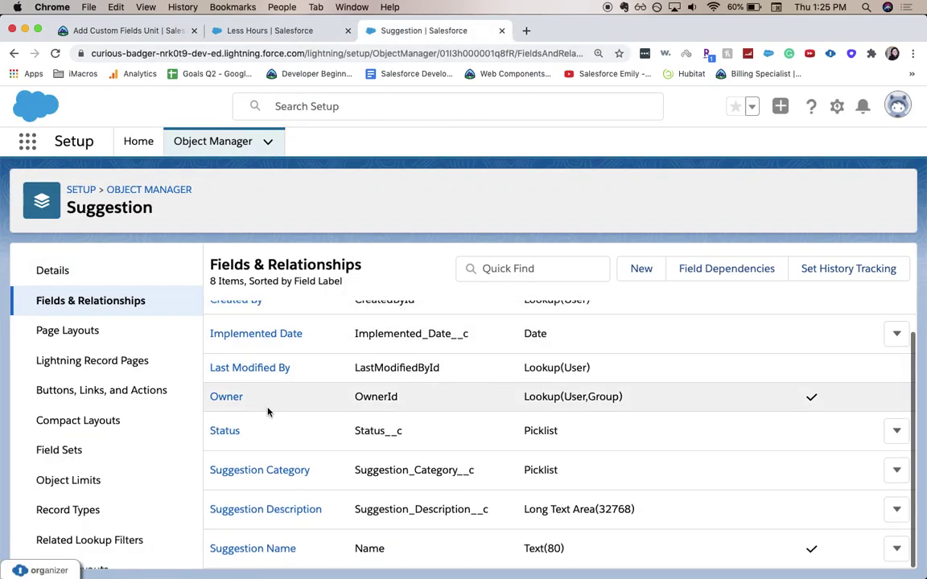
{"action": "left_click", "coordinate": [223, 438]}
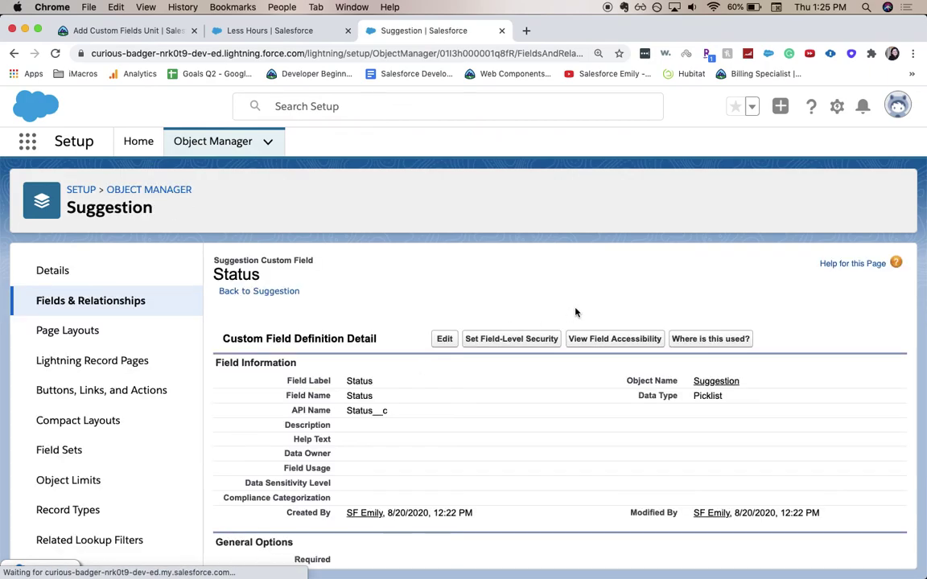
{"action": "left_click", "coordinate": [454, 343]}
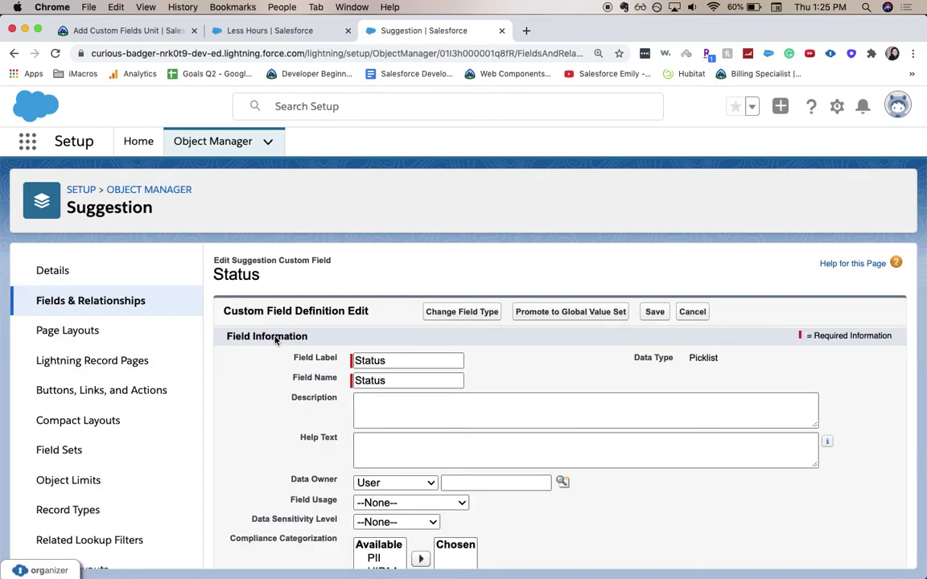
{"action": "scroll", "coordinate": [276, 339], "scroll_direction": "down", "scroll_amount": 5}
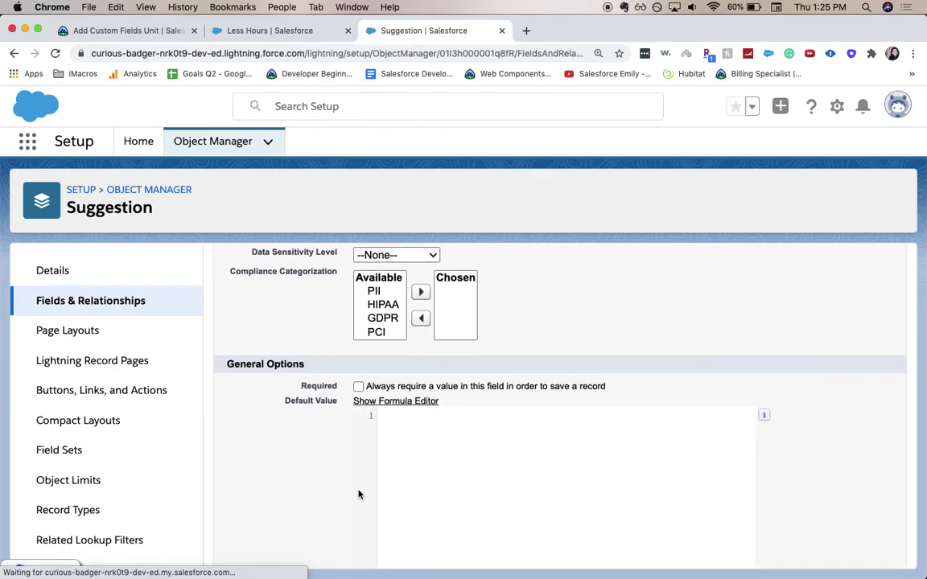
{"action": "scroll", "coordinate": [359, 494], "scroll_direction": "down", "scroll_amount": 3}
{"action": "scroll", "coordinate": [355, 508], "scroll_direction": "down", "scroll_amount": 10}
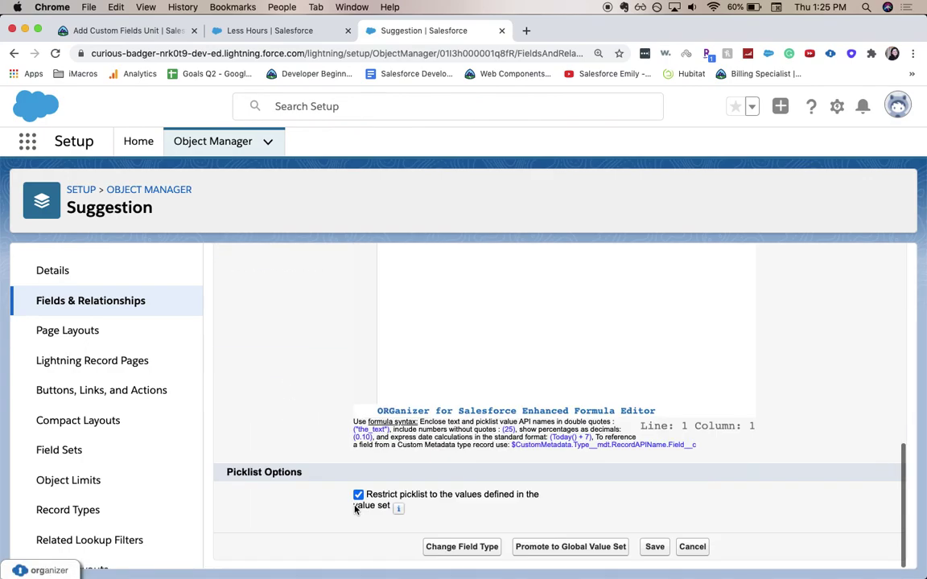
{"action": "left_click", "coordinate": [358, 495]}
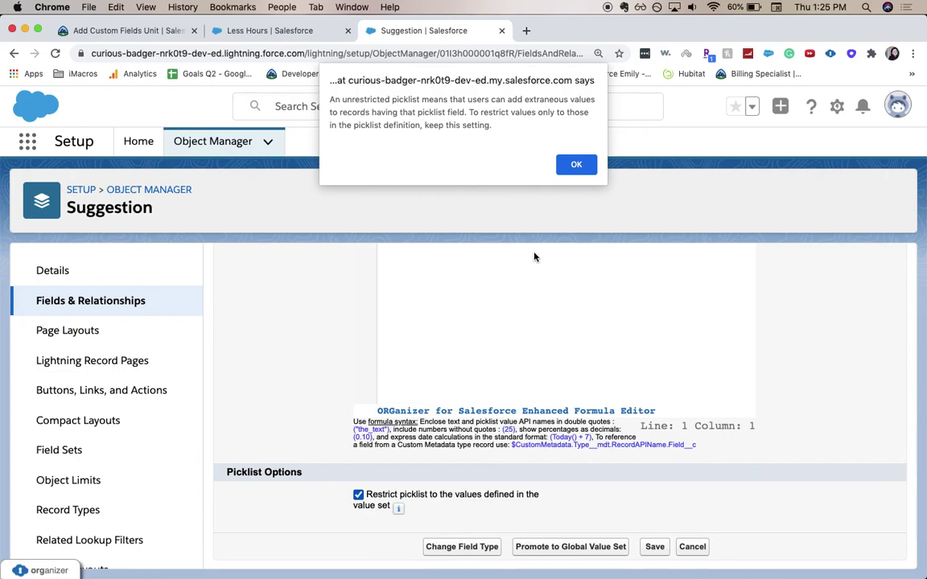
{"action": "left_click", "coordinate": [568, 174]}
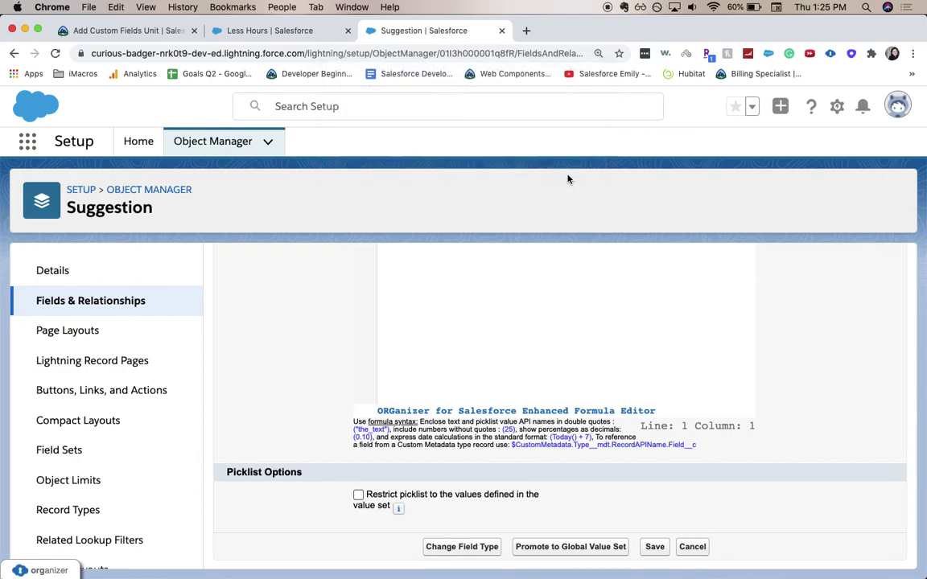
{"action": "left_click", "coordinate": [656, 547]}
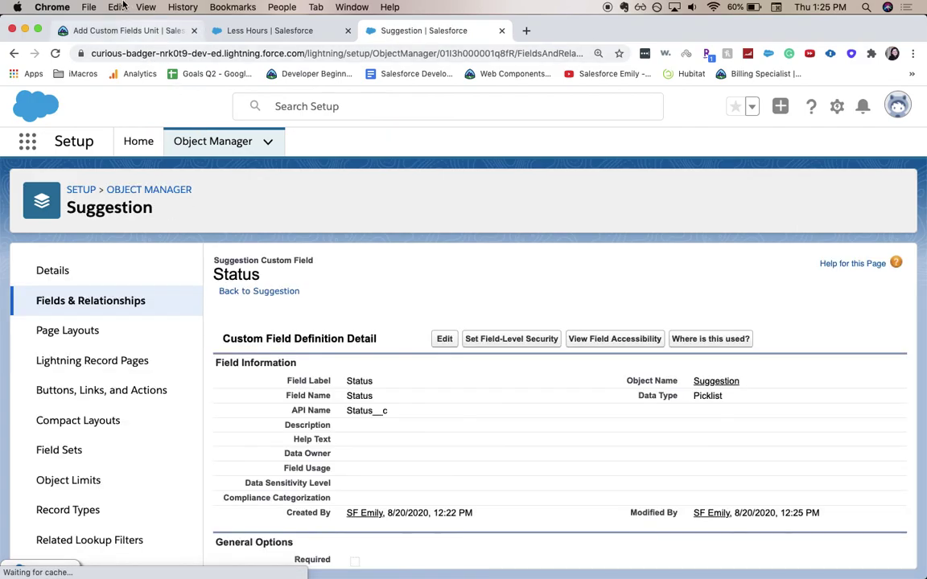
- Reload the Add Custom Fields unit on Trailhead and verify the step again
{"action": "left_click", "coordinate": [112, 30]}
{"action": "left_click", "coordinate": [56, 53]}
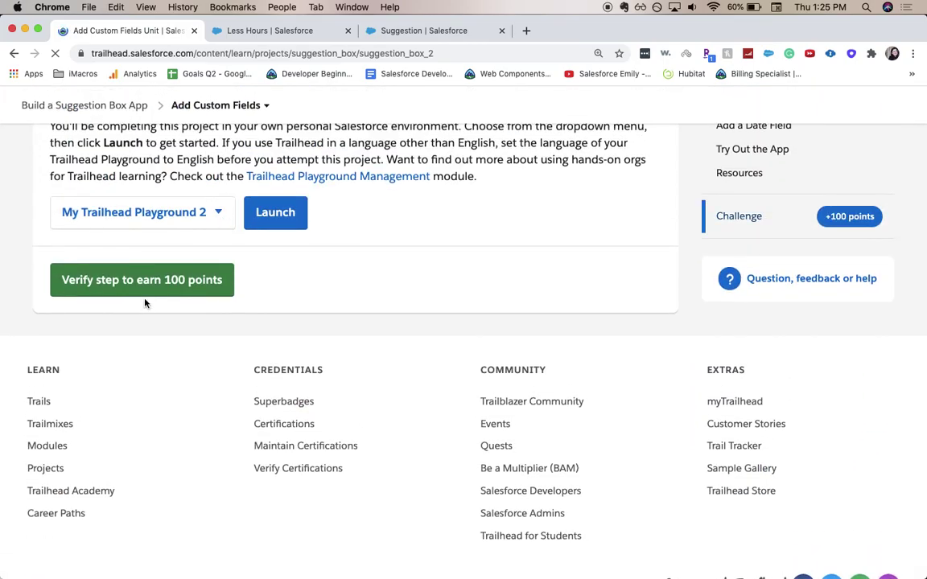
{"action": "left_click", "coordinate": [149, 293]}
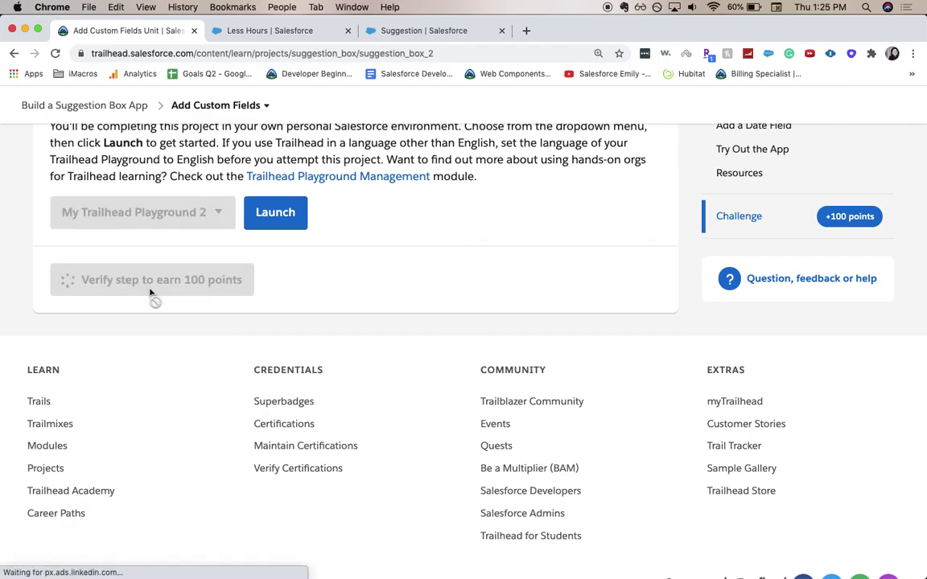
{"action": "scroll", "coordinate": [302, 272], "scroll_direction": "up", "scroll_amount": 1}
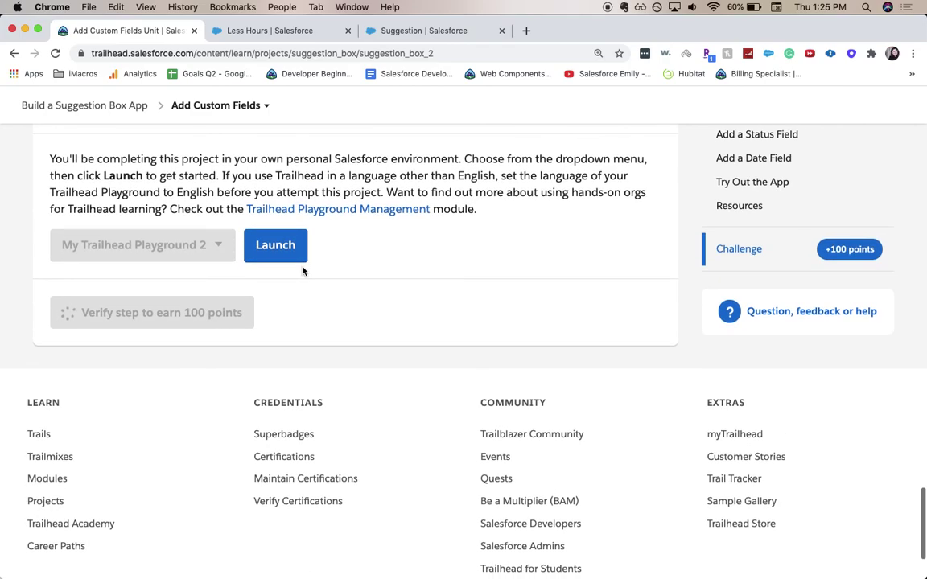